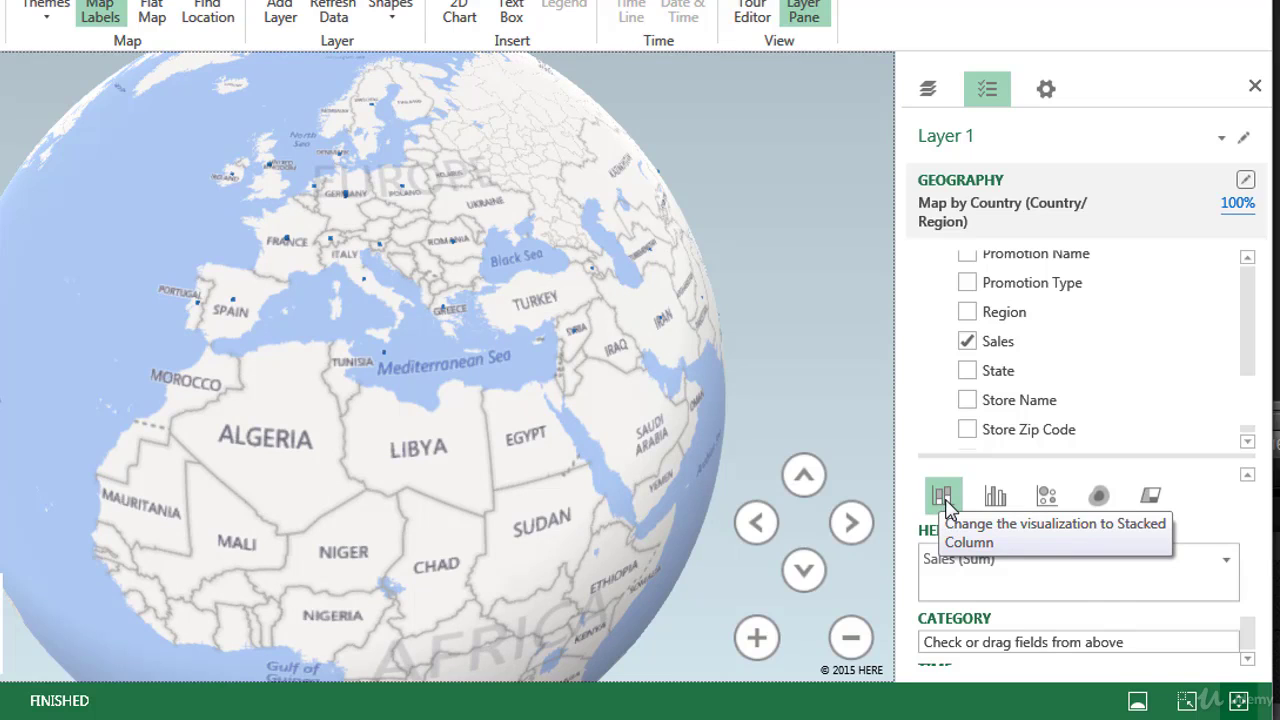
- Format Layer 1's columns with 56% opacity, 293% height and 259% thickness
{"action": "left_click_drag", "start_coordinate": [358, 257], "coordinate": [293, 193]}
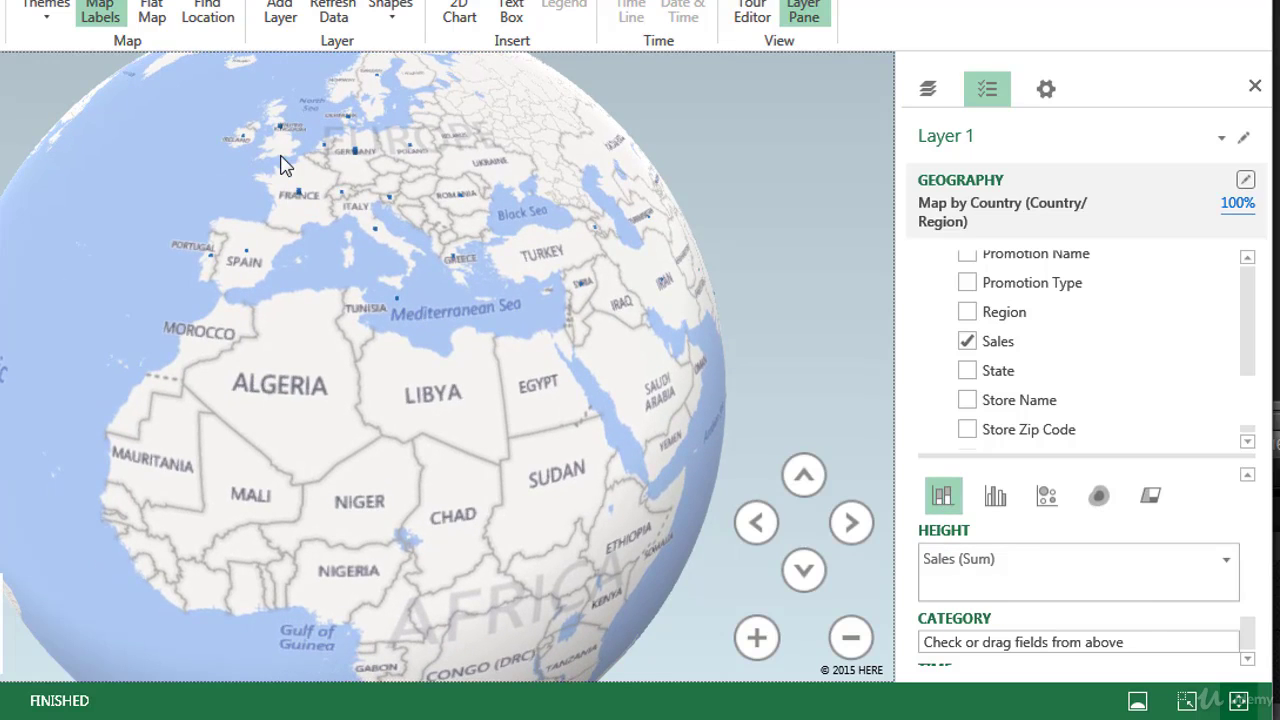
{"action": "left_click", "coordinate": [757, 637]}
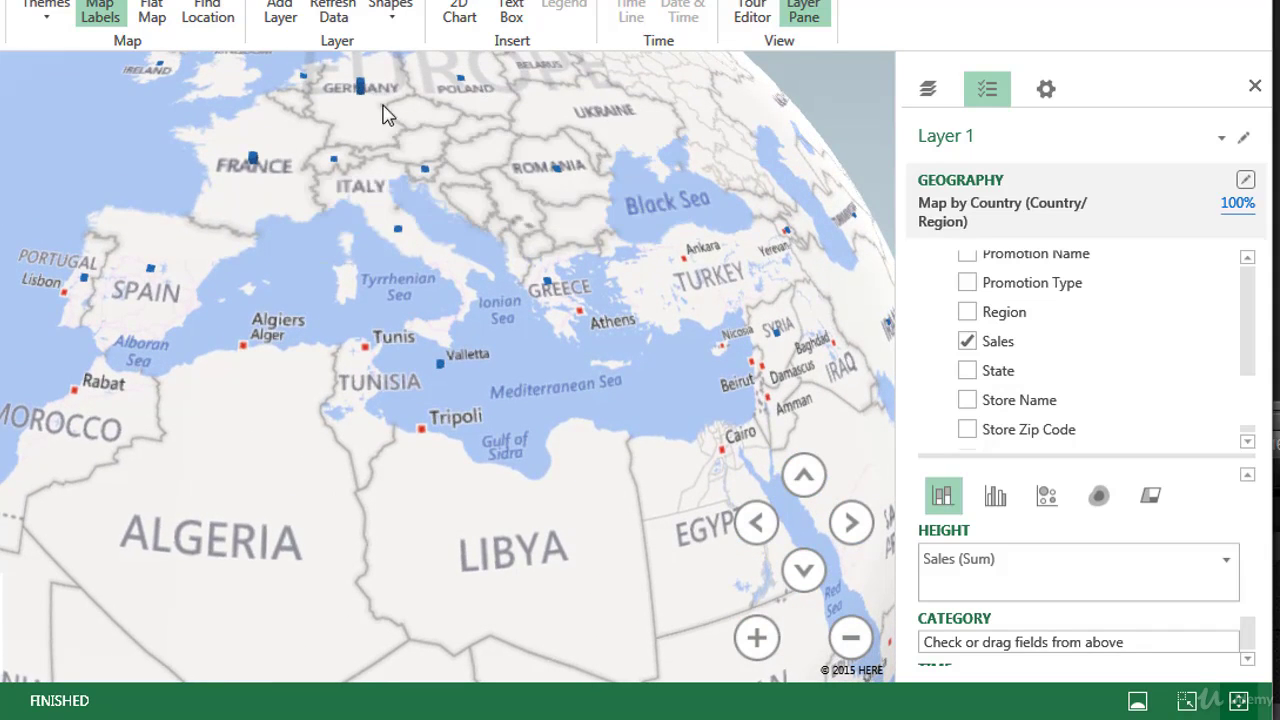
{"action": "left_click_drag", "start_coordinate": [413, 222], "coordinate": [340, 335]}
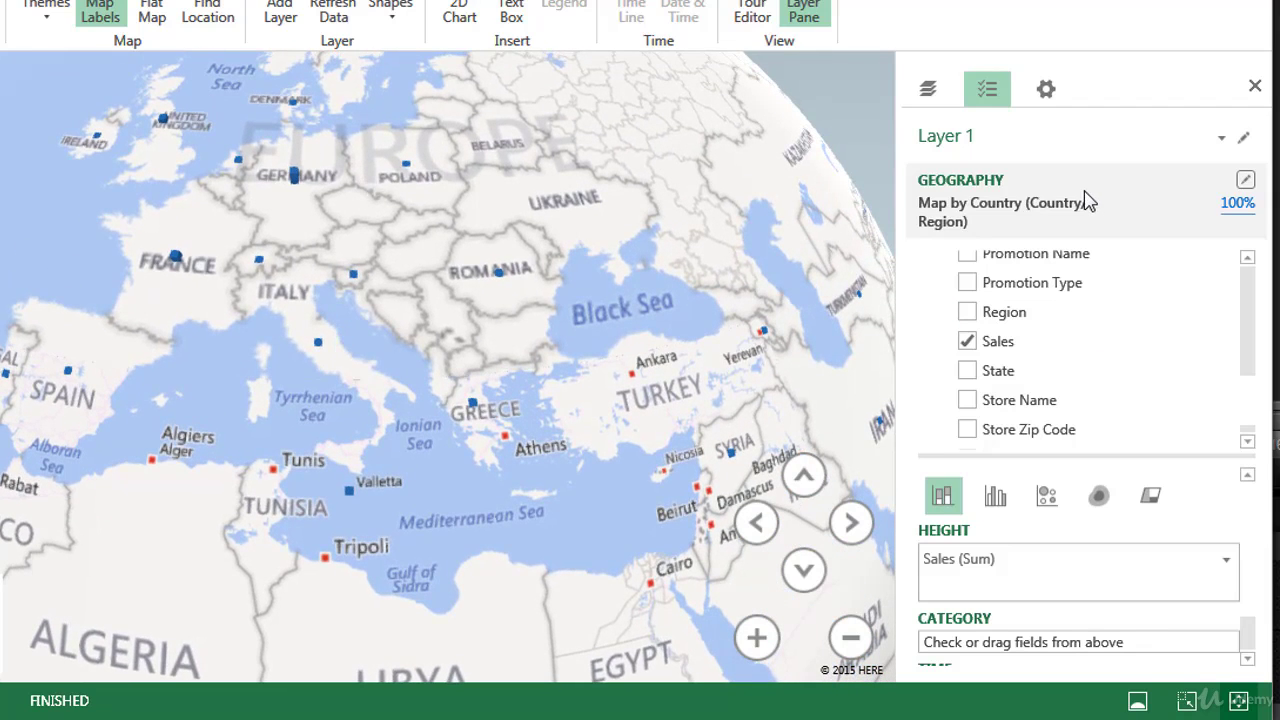
{"action": "left_click", "coordinate": [1048, 92]}
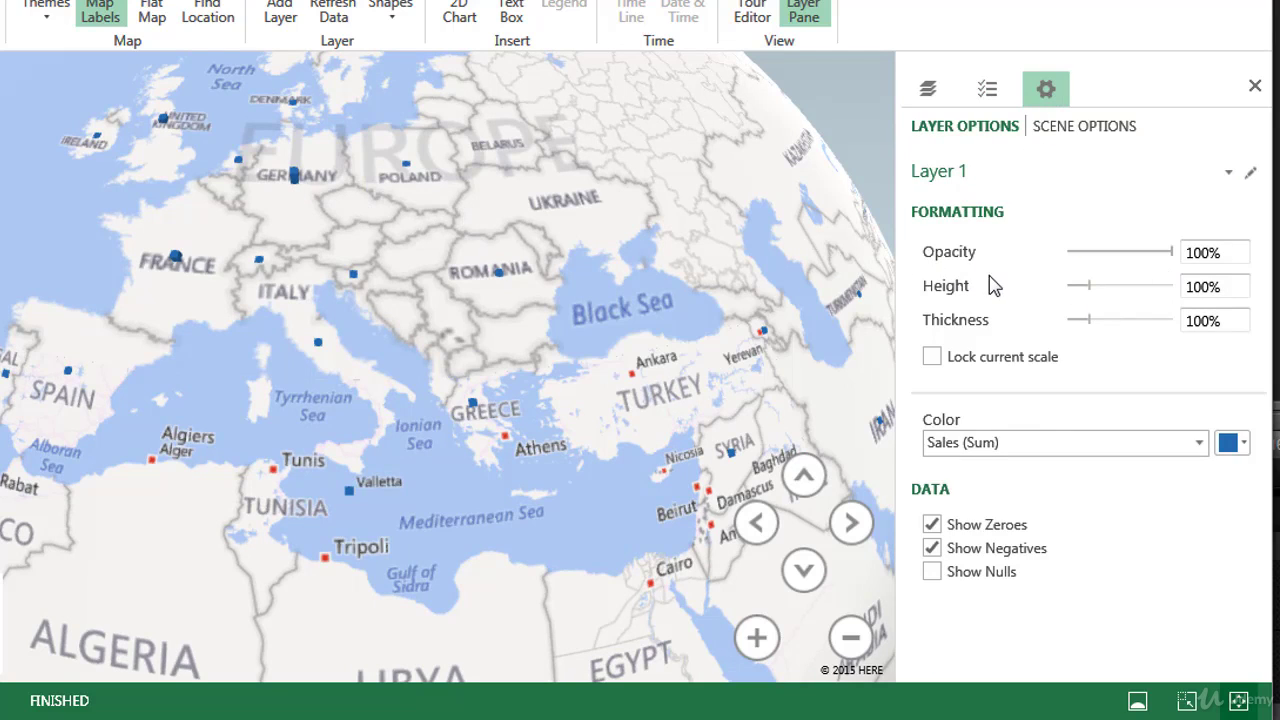
{"action": "left_click_drag", "start_coordinate": [1168, 254], "coordinate": [1121, 321]}
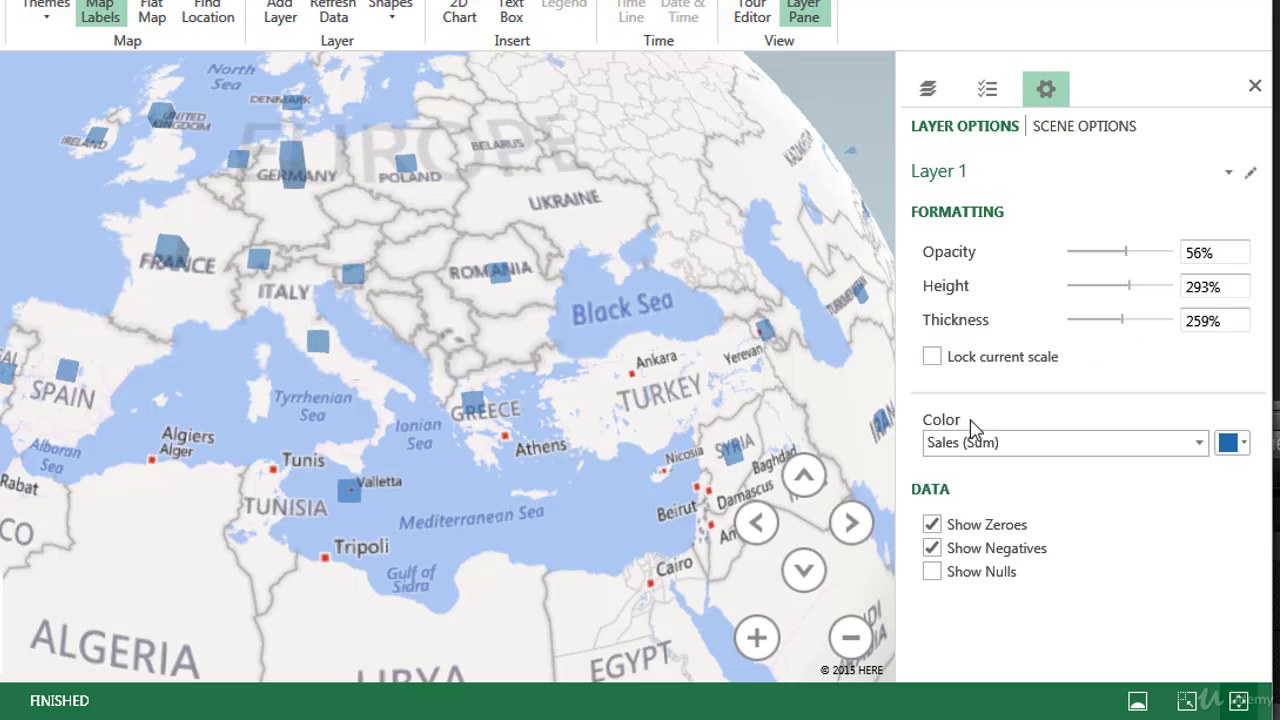
- Try yellow and grey for the Sales (Sum) columns and settle on a near-black color
{"action": "left_click", "coordinate": [1246, 446]}
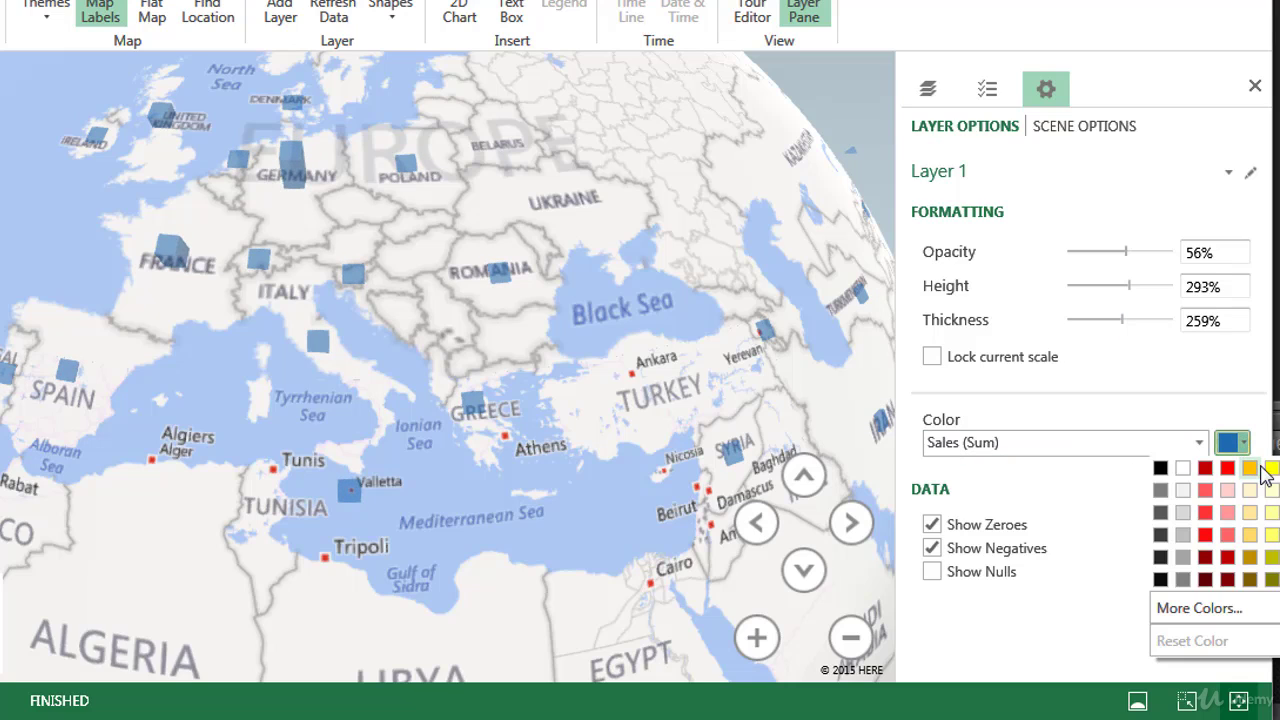
{"action": "left_click", "coordinate": [1160, 513]}
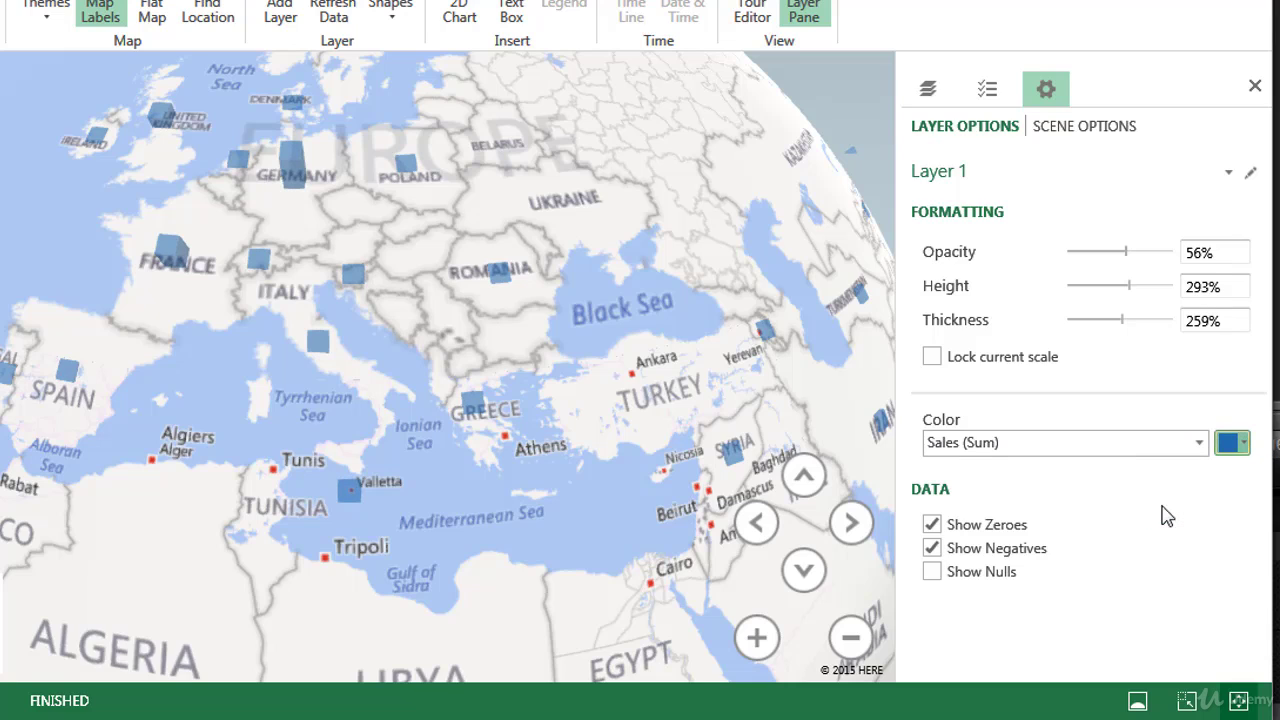
{"action": "left_click", "coordinate": [1243, 446]}
{"action": "left_click", "coordinate": [1268, 468]}
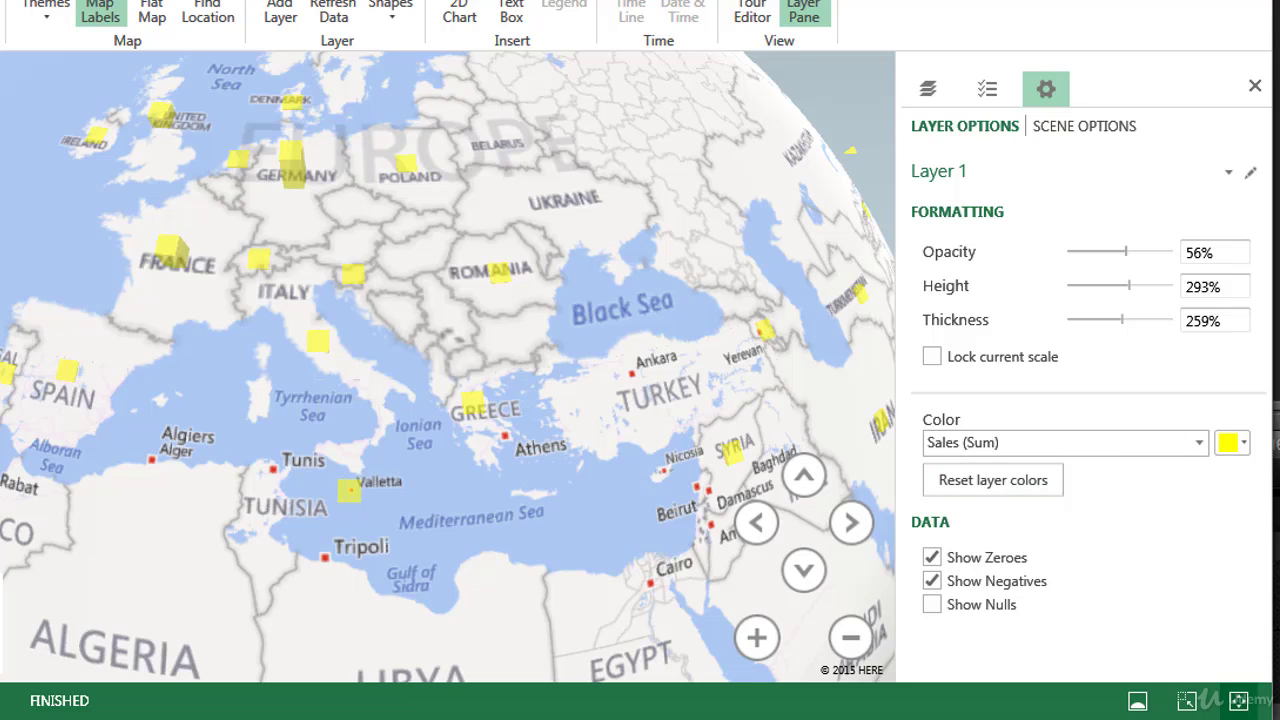
{"action": "left_click", "coordinate": [1243, 446]}
{"action": "left_click", "coordinate": [1184, 580]}
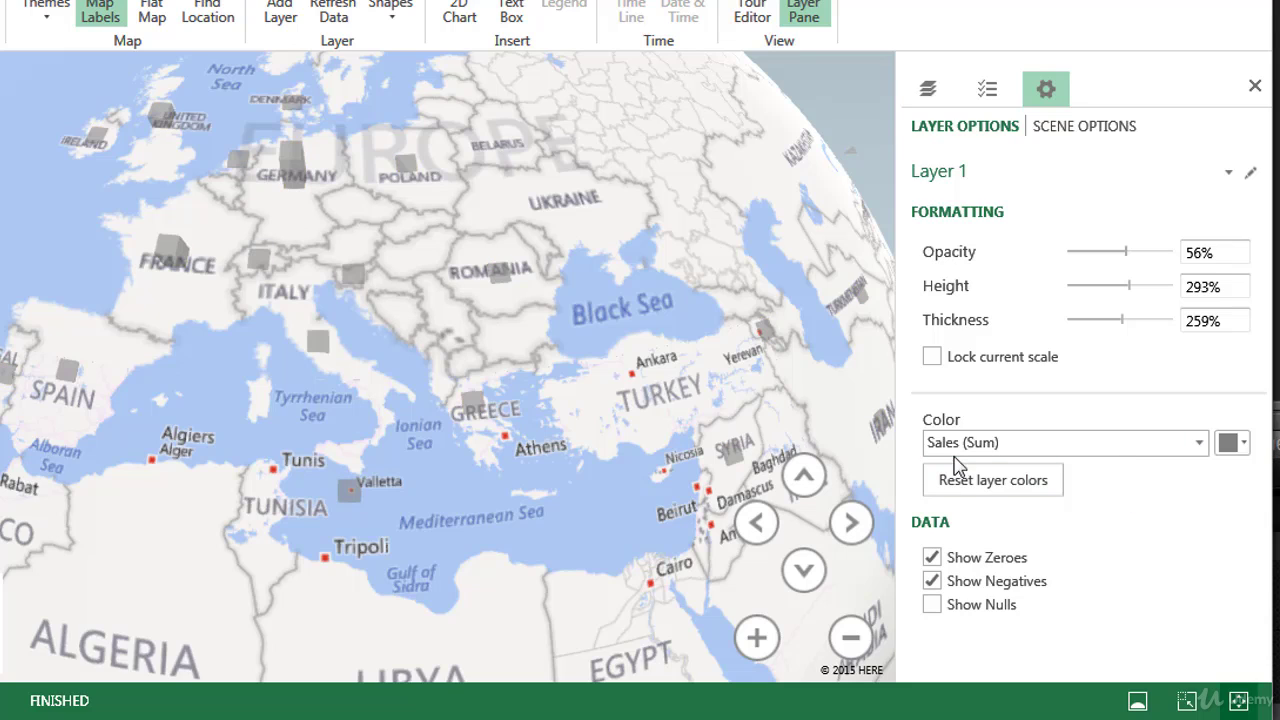
{"action": "left_click", "coordinate": [1247, 444]}
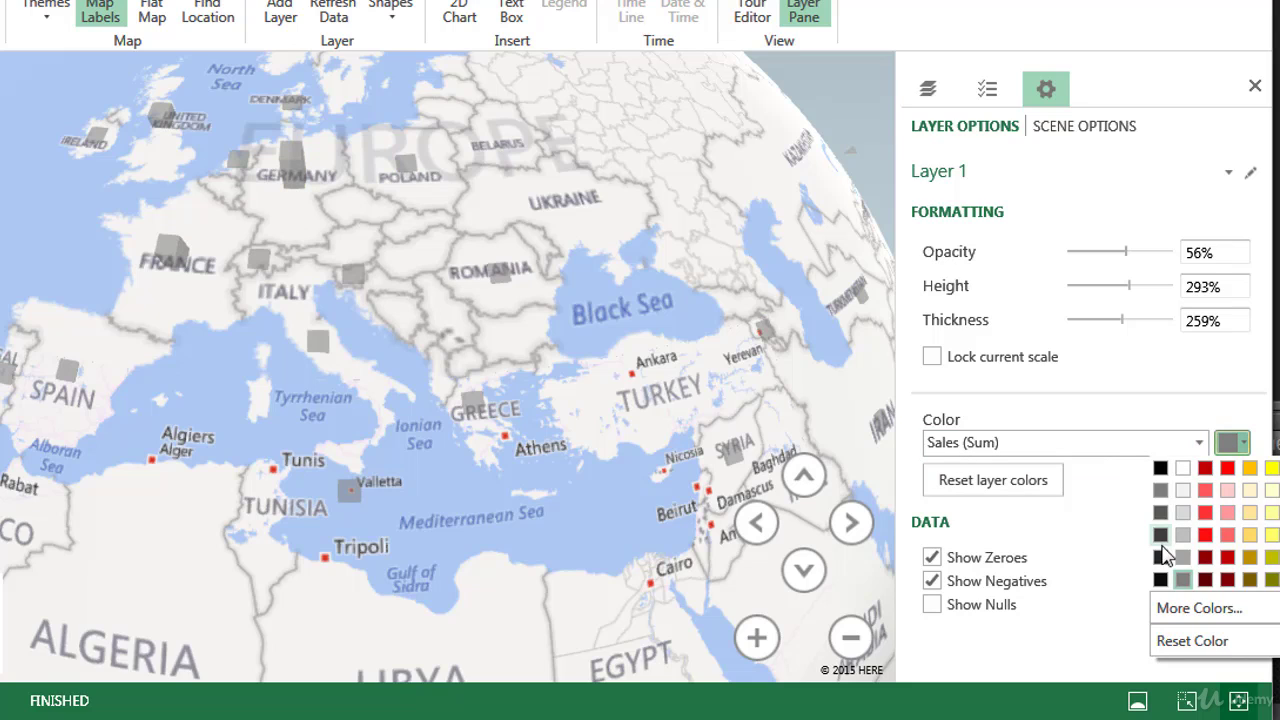
{"action": "left_click", "coordinate": [1166, 566]}
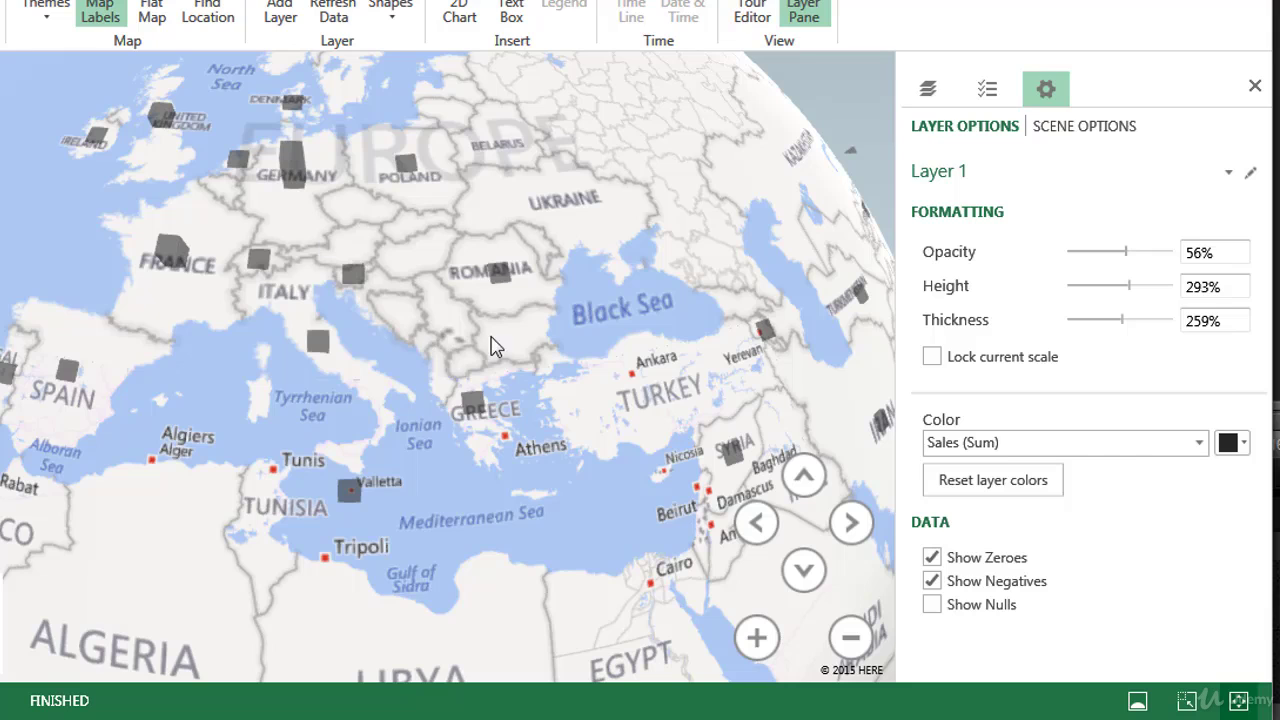
- Try the triangle, square, circle and pentagon shapes for the columns on the map
{"action": "left_click_drag", "start_coordinate": [397, 274], "coordinate": [460, 320]}
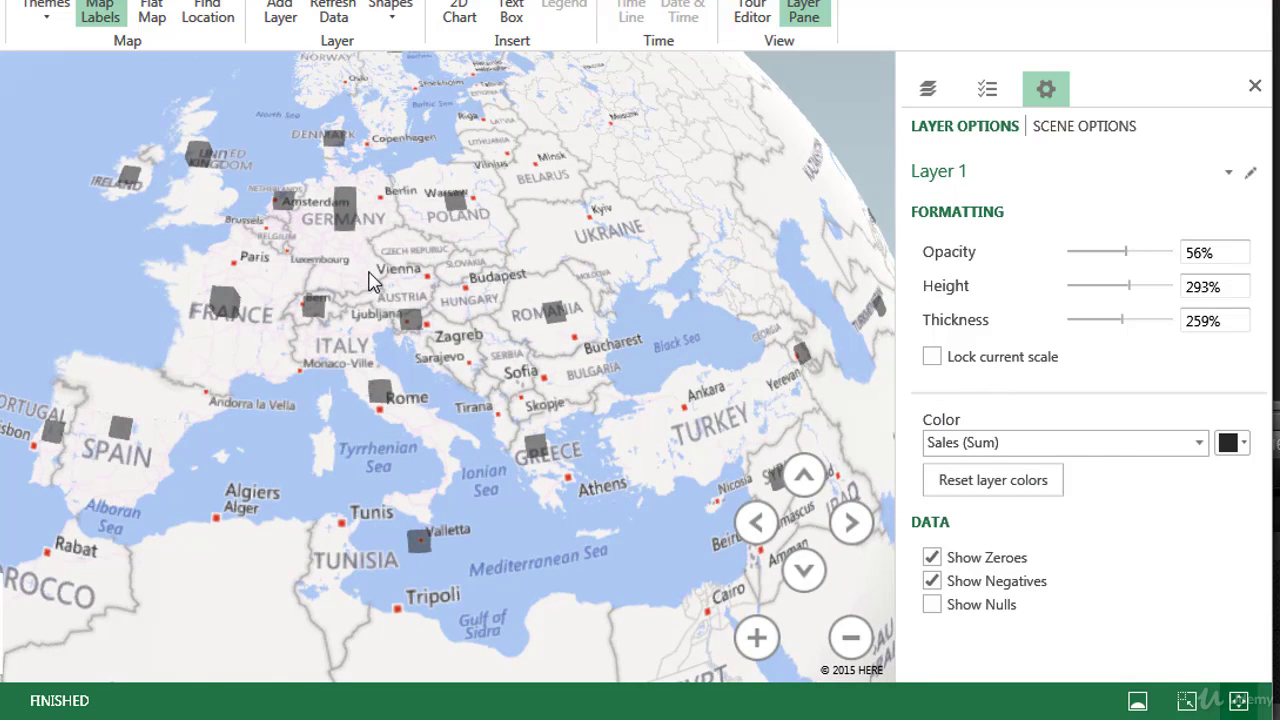
{"action": "left_click_drag", "start_coordinate": [375, 242], "coordinate": [384, 206]}
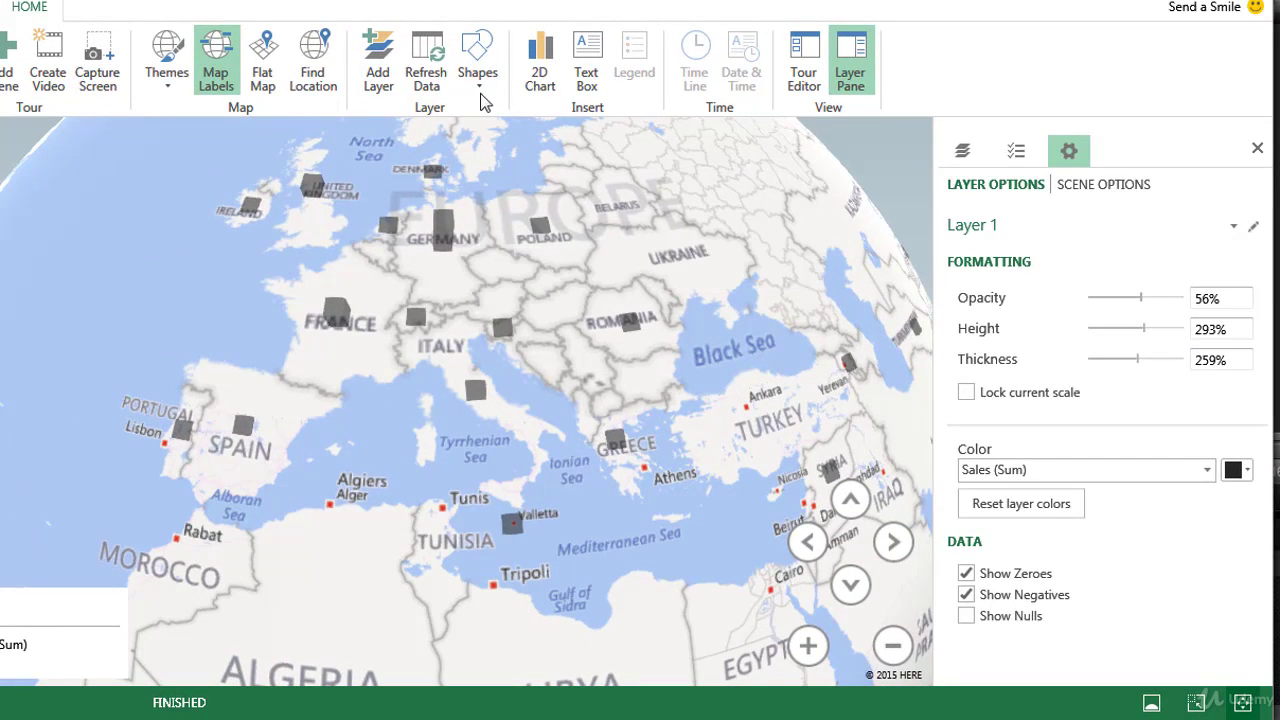
{"action": "left_click", "coordinate": [479, 92]}
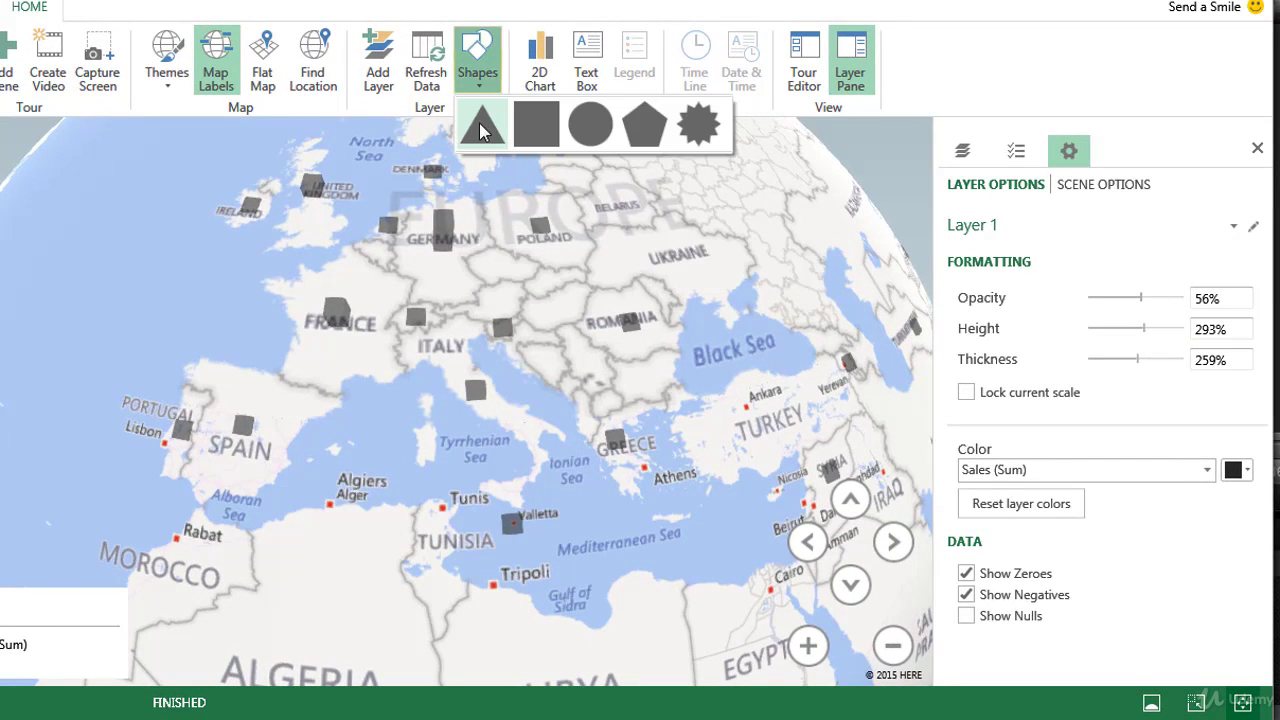
{"action": "left_click", "coordinate": [480, 124]}
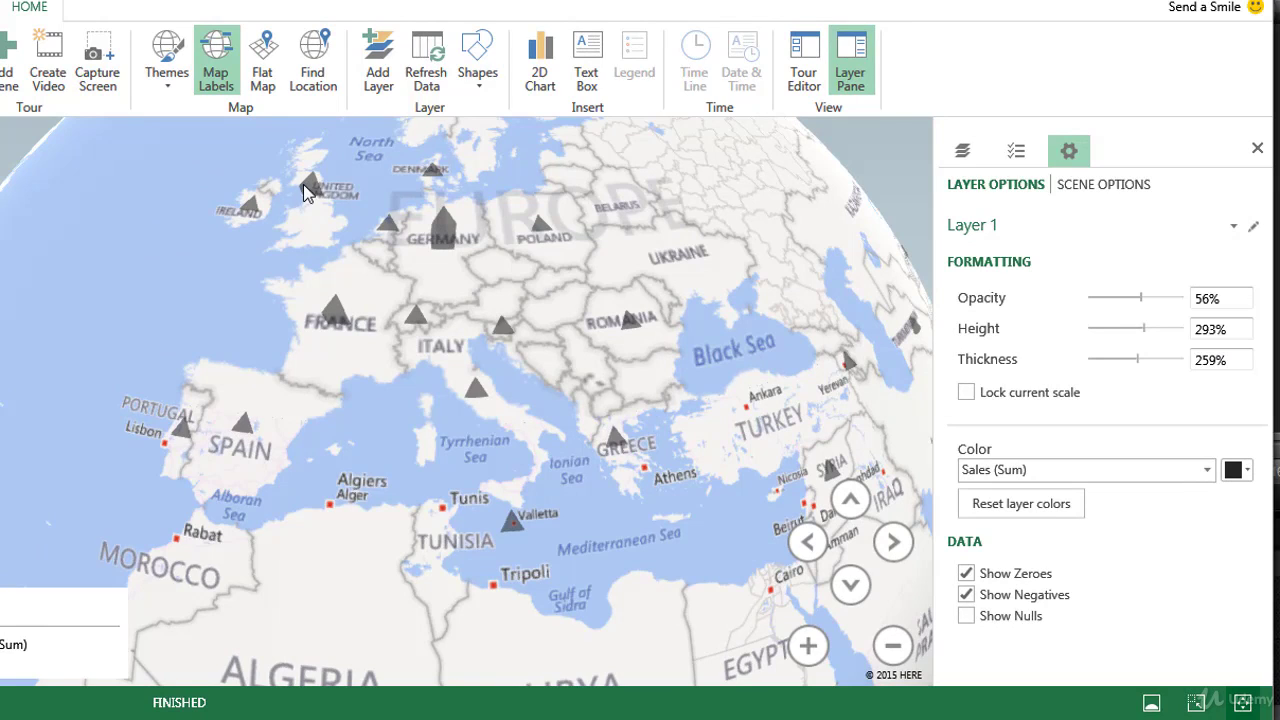
{"action": "left_click", "coordinate": [486, 90]}
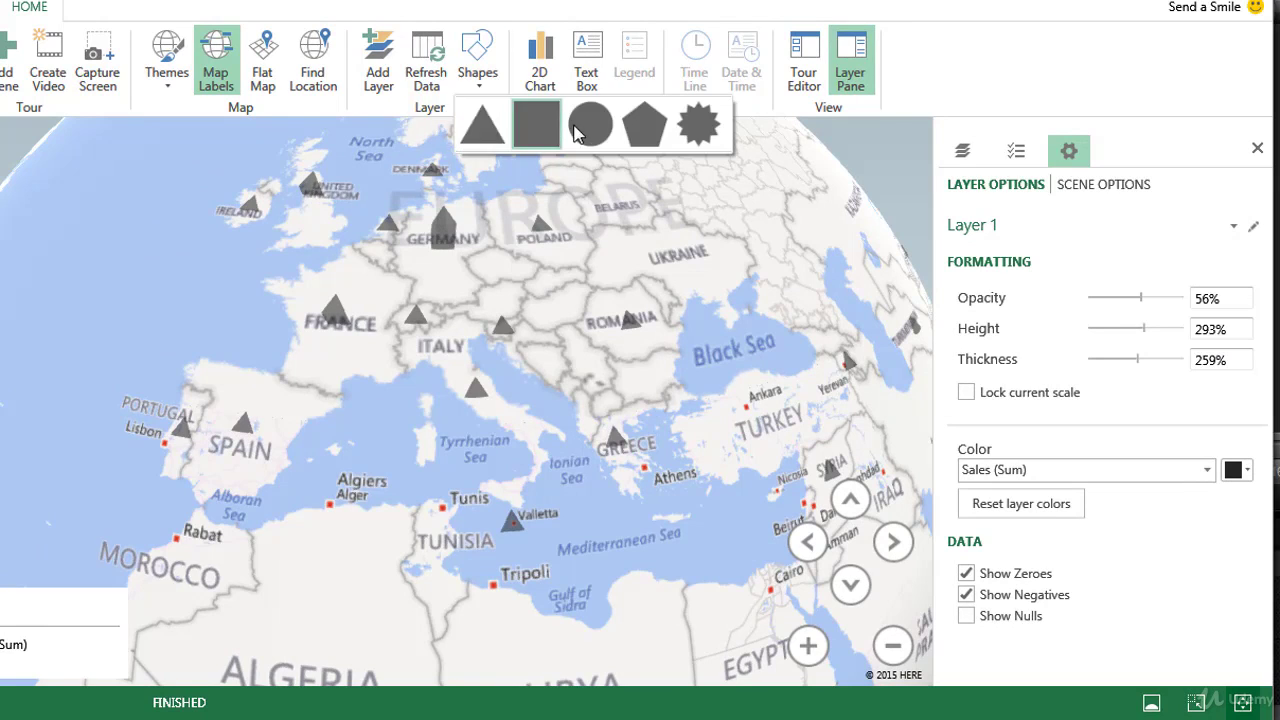
{"action": "left_click", "coordinate": [556, 132]}
{"action": "left_click", "coordinate": [486, 88]}
{"action": "left_click", "coordinate": [618, 128]}
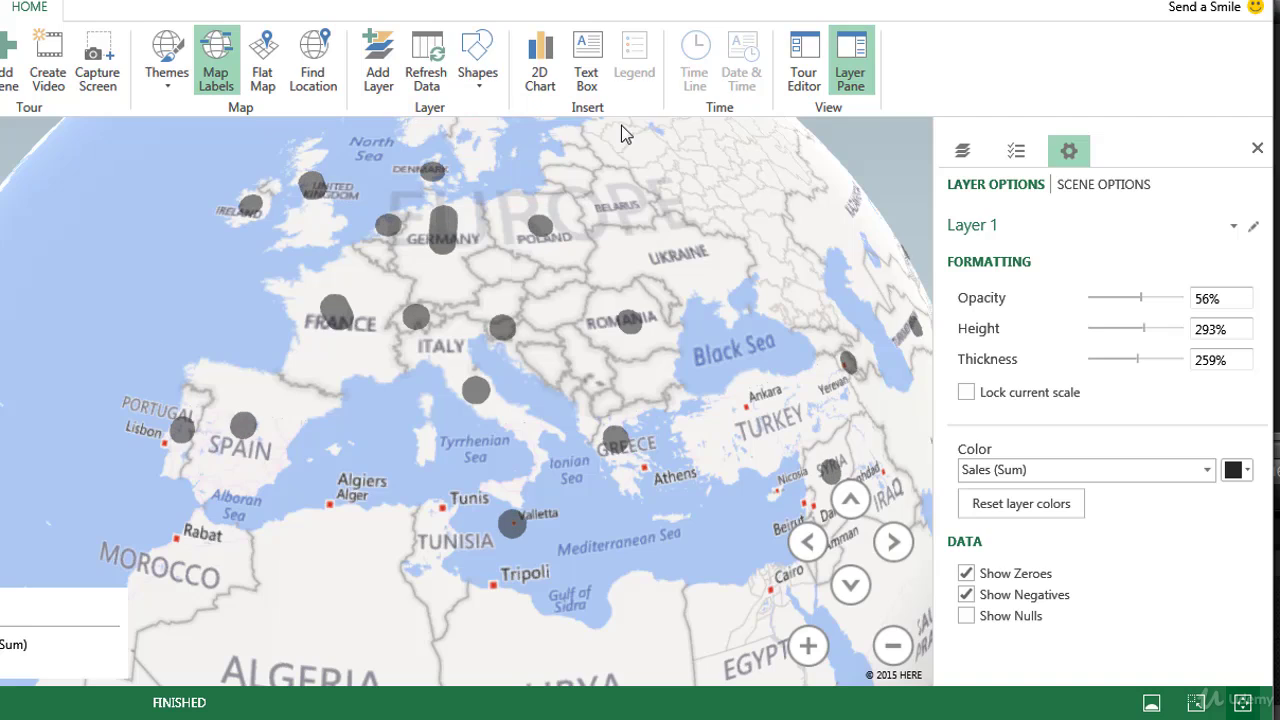
{"action": "left_click", "coordinate": [484, 88]}
{"action": "left_click", "coordinate": [644, 124]}
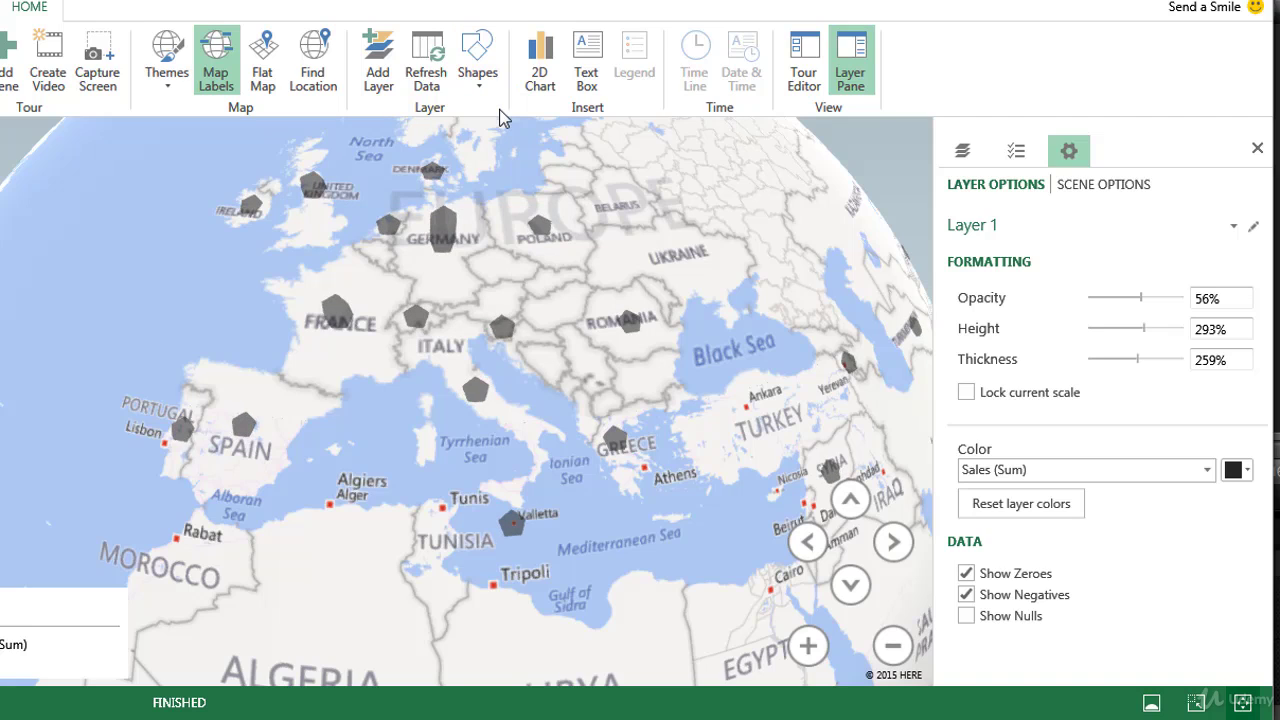
- Change the shape of the map columns to the many-pointed star
{"action": "left_click", "coordinate": [484, 88]}
{"action": "left_click", "coordinate": [699, 124]}
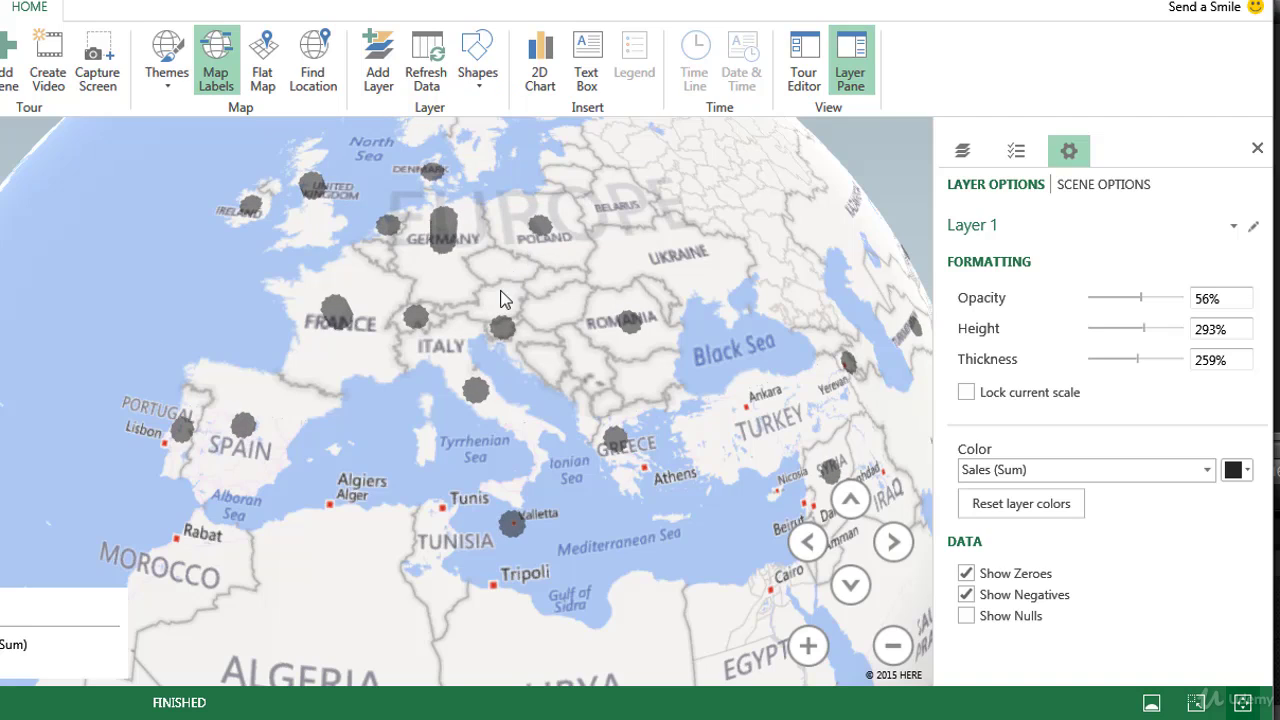
{"action": "mouse_move", "coordinate": [300, 198]}
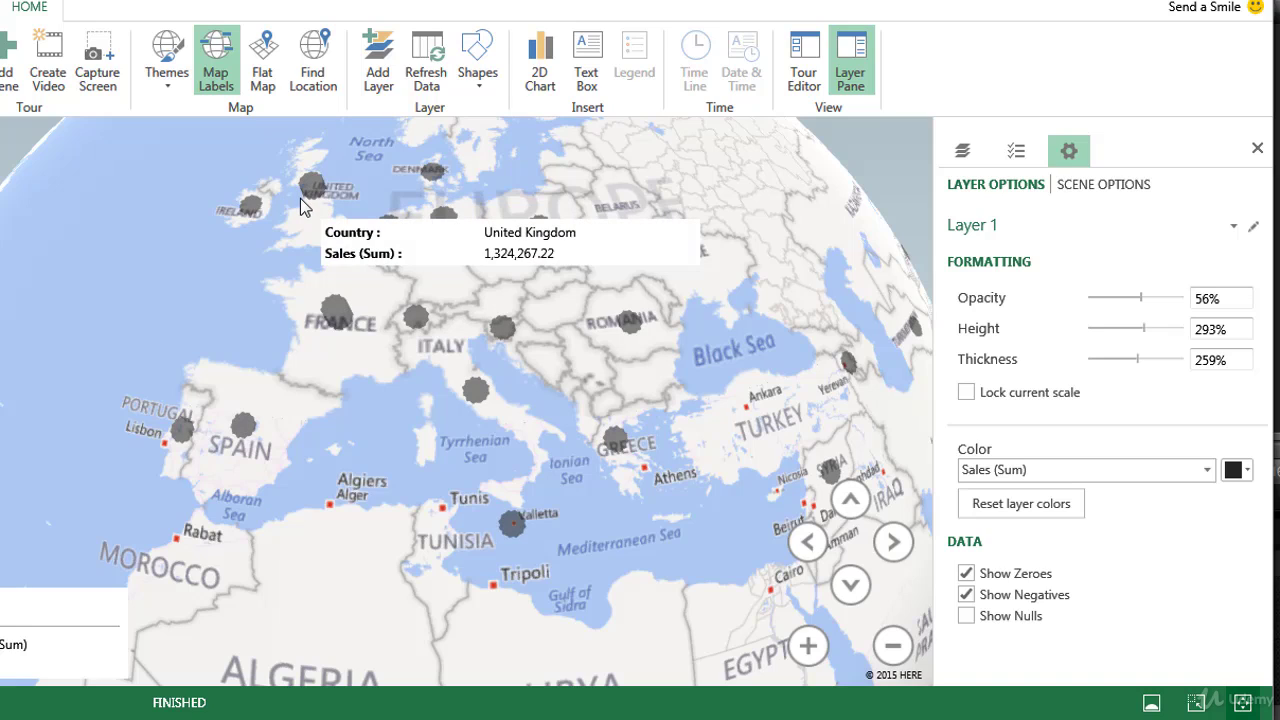
- Change Layer 1's visualization to Clustered Column and add the Profit field beside Sales as a height value
{"action": "left_click", "coordinate": [1018, 152]}
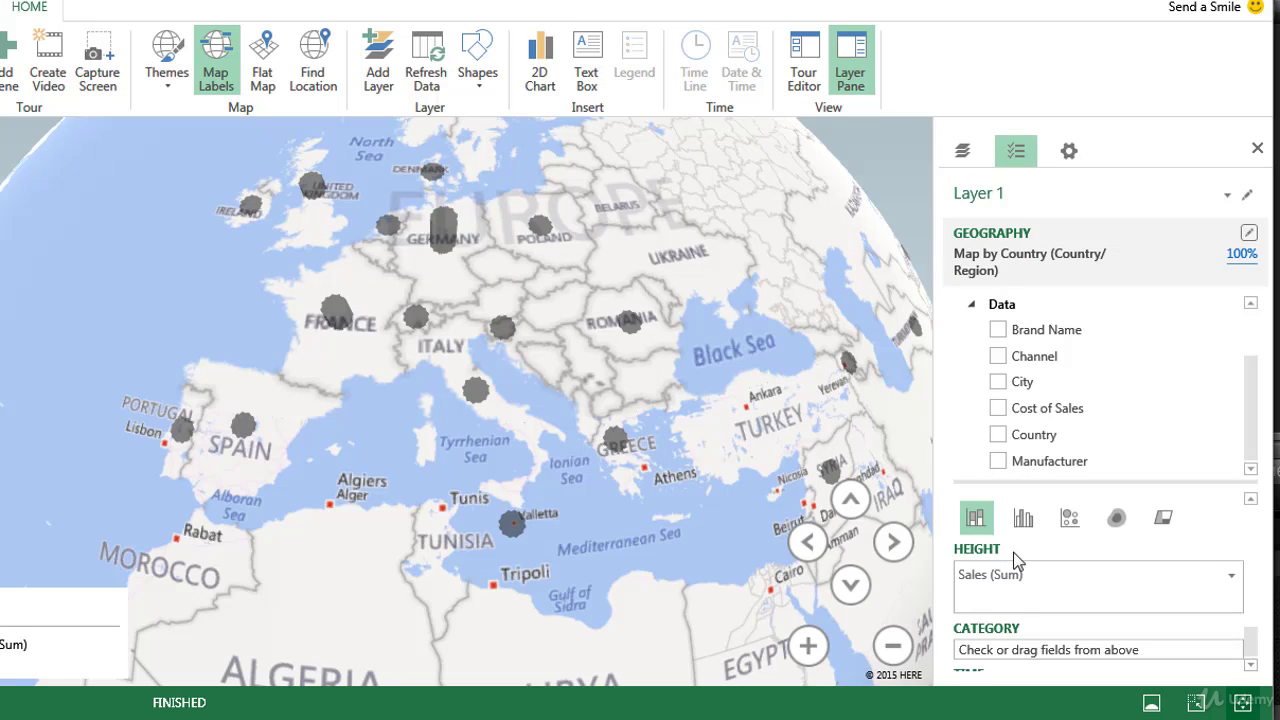
{"action": "left_click", "coordinate": [1023, 518]}
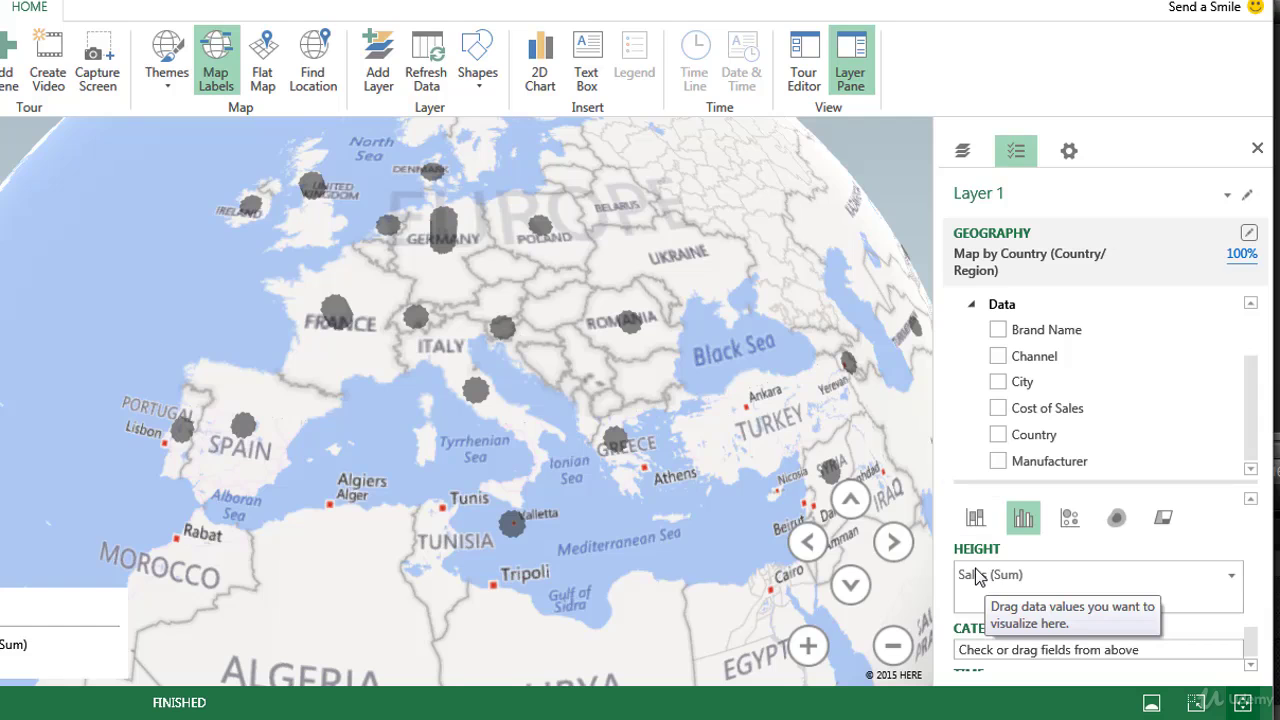
{"action": "scroll", "coordinate": [1248, 400], "scroll_direction": "down", "scroll_amount": 2}
{"action": "scroll", "coordinate": [1248, 400], "scroll_direction": "down", "scroll_amount": 3}
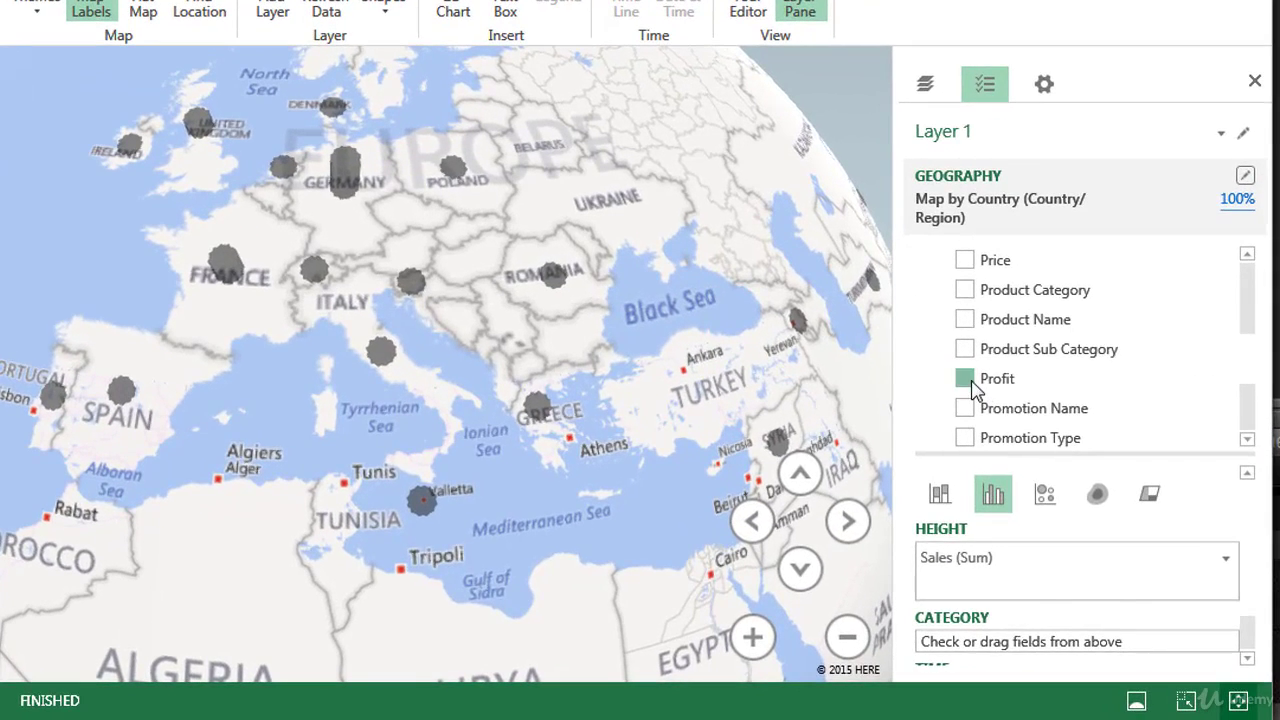
{"action": "left_click", "coordinate": [966, 380]}
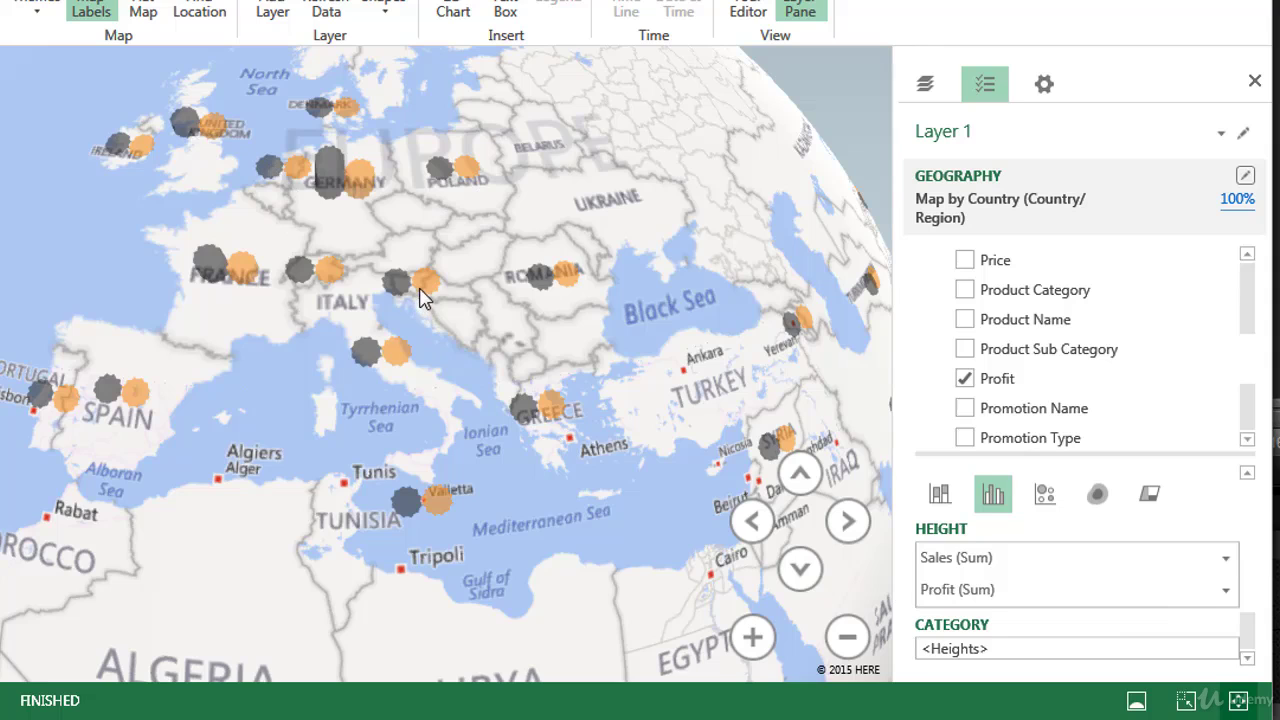
{"action": "mouse_move", "coordinate": [428, 290]}
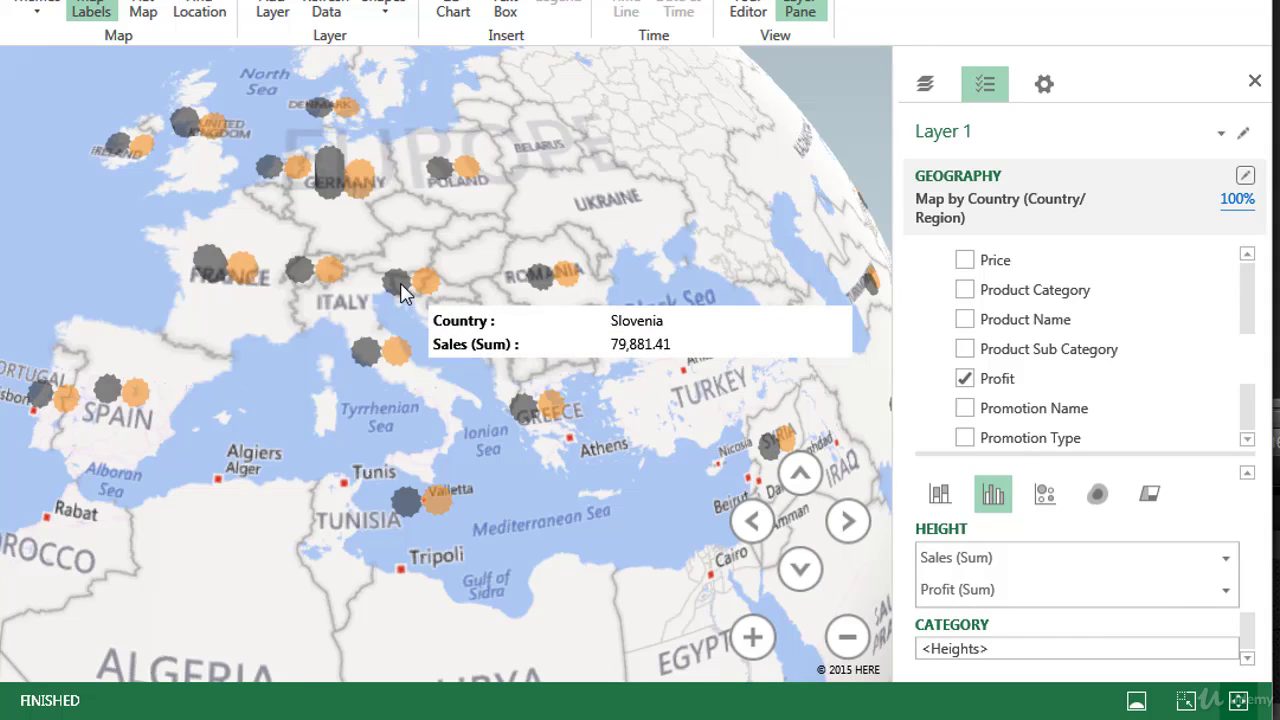
- View Sales and Profit as a Stacked Column visualization and return to Clustered Column
{"action": "left_click_drag", "start_coordinate": [298, 396], "coordinate": [409, 327]}
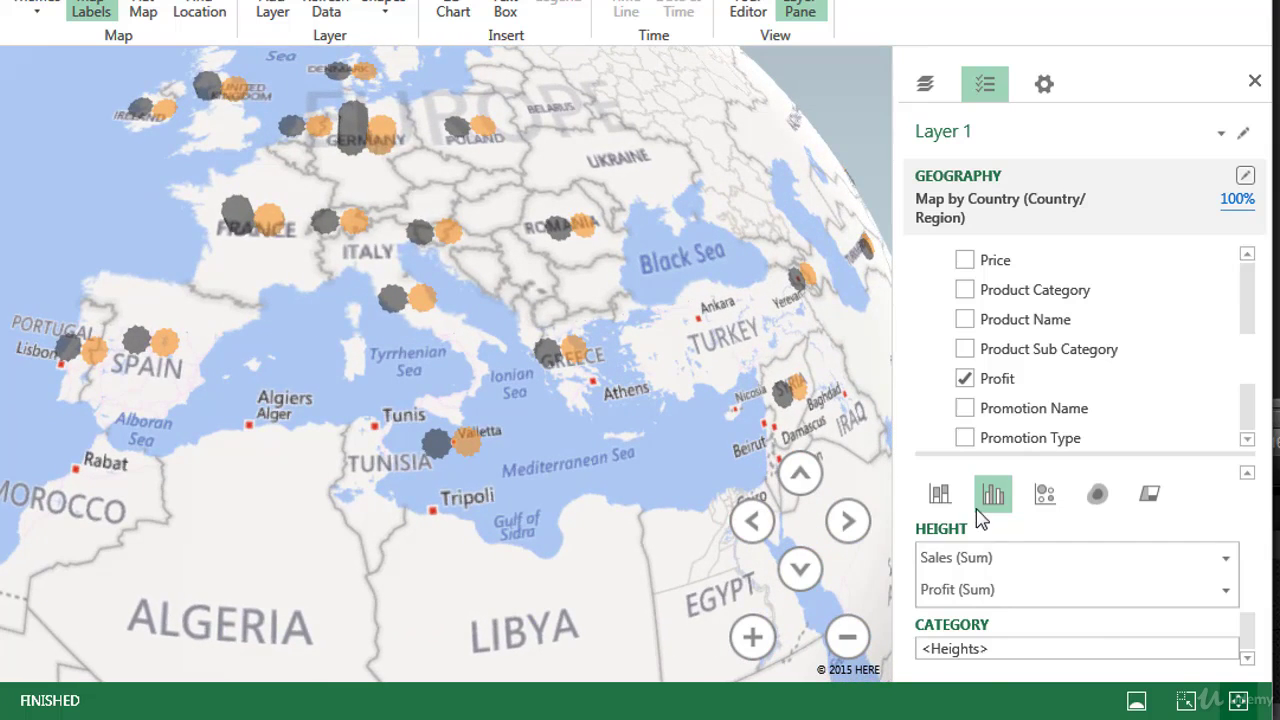
{"action": "left_click", "coordinate": [940, 494]}
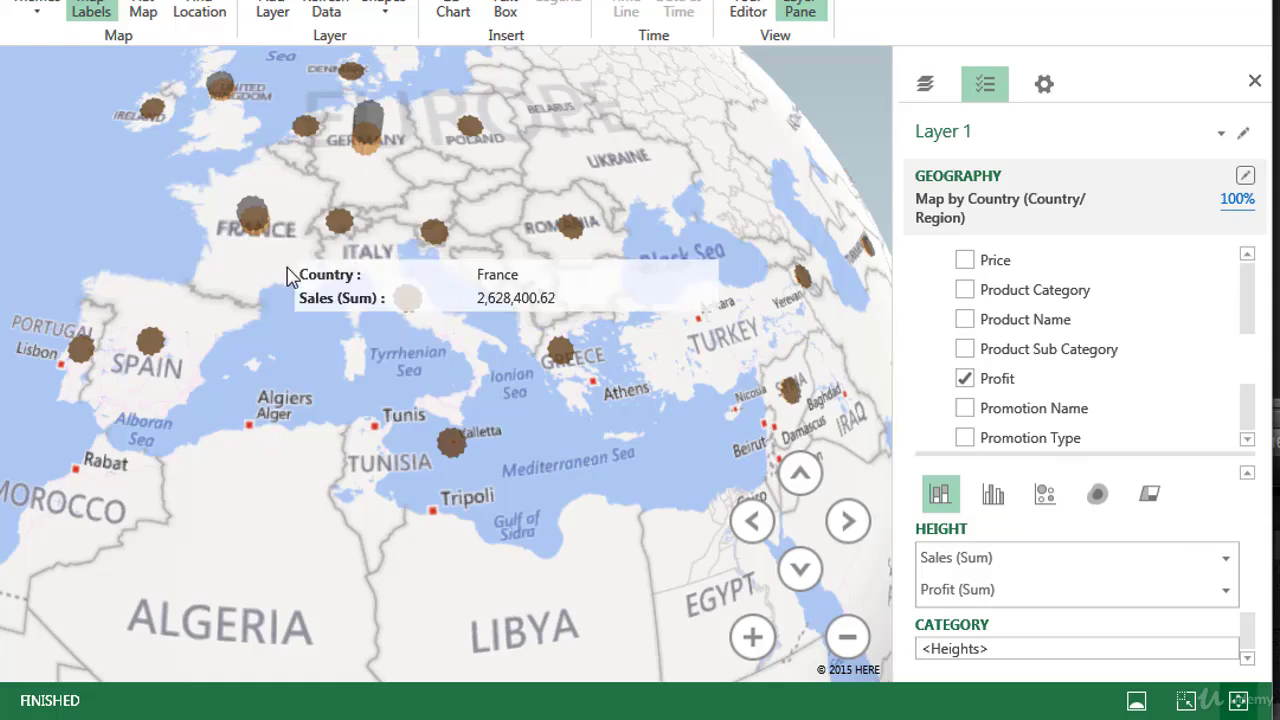
{"action": "left_click_drag", "start_coordinate": [285, 275], "coordinate": [257, 118]}
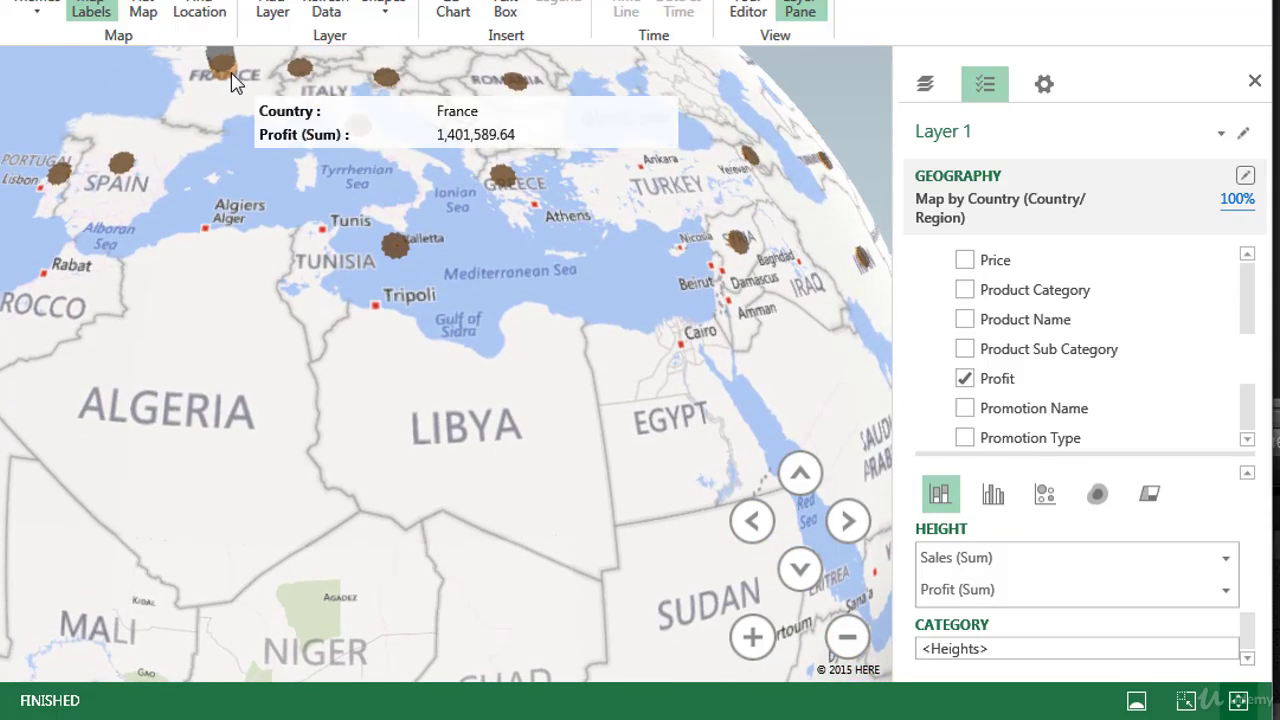
{"action": "left_click_drag", "start_coordinate": [273, 276], "coordinate": [281, 311]}
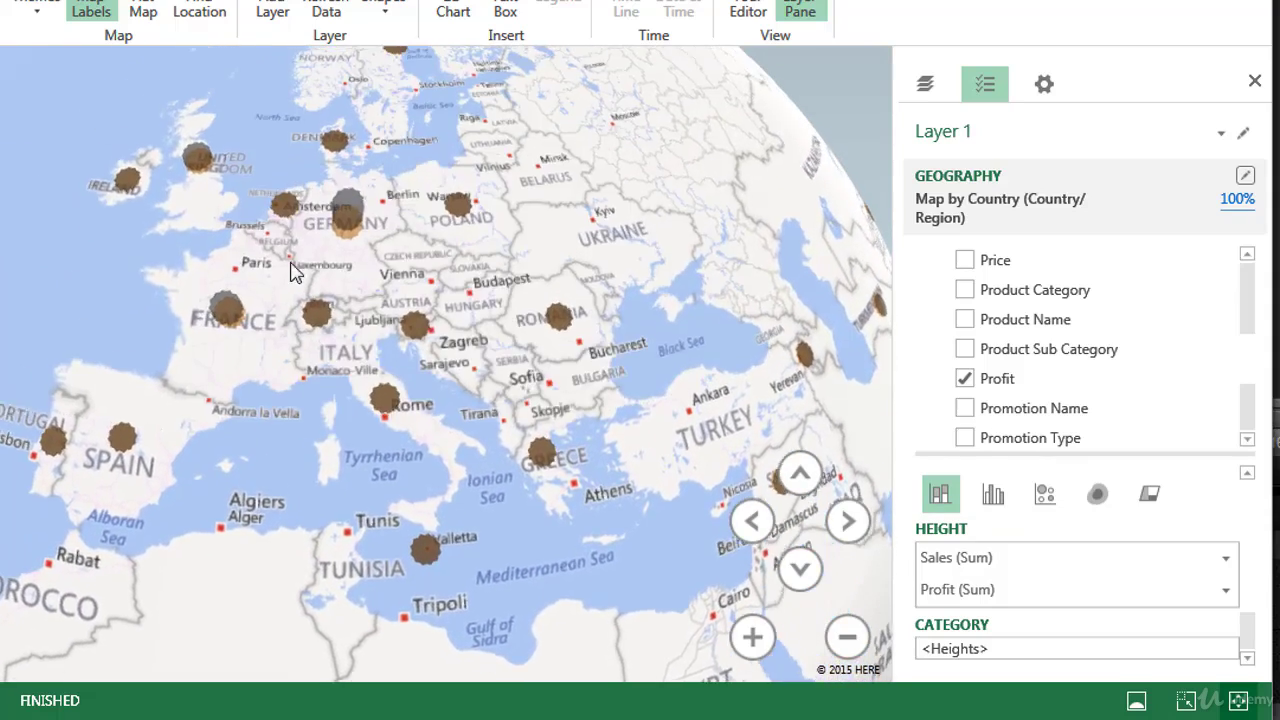
{"action": "left_click", "coordinate": [993, 500]}
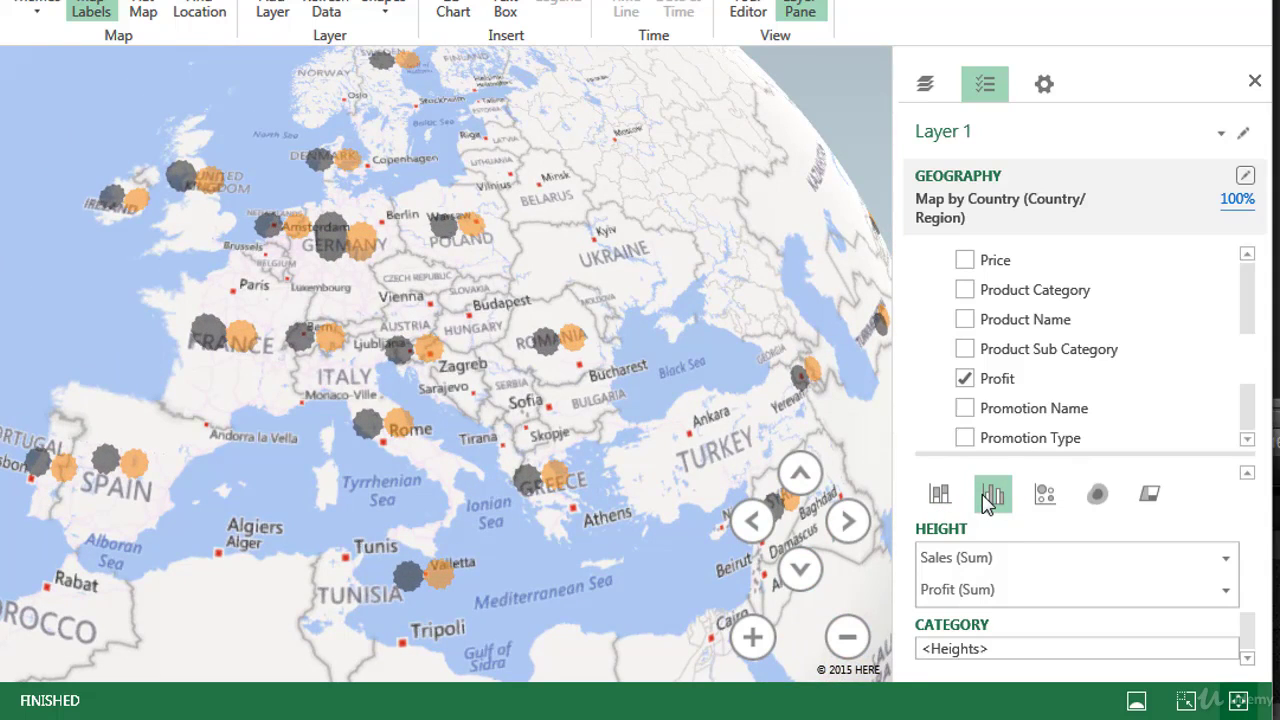
- Change the visualization to Bubble and move the Layer 1 legend onto the ocean west of Ireland and Spain
{"action": "left_click", "coordinate": [1043, 496]}
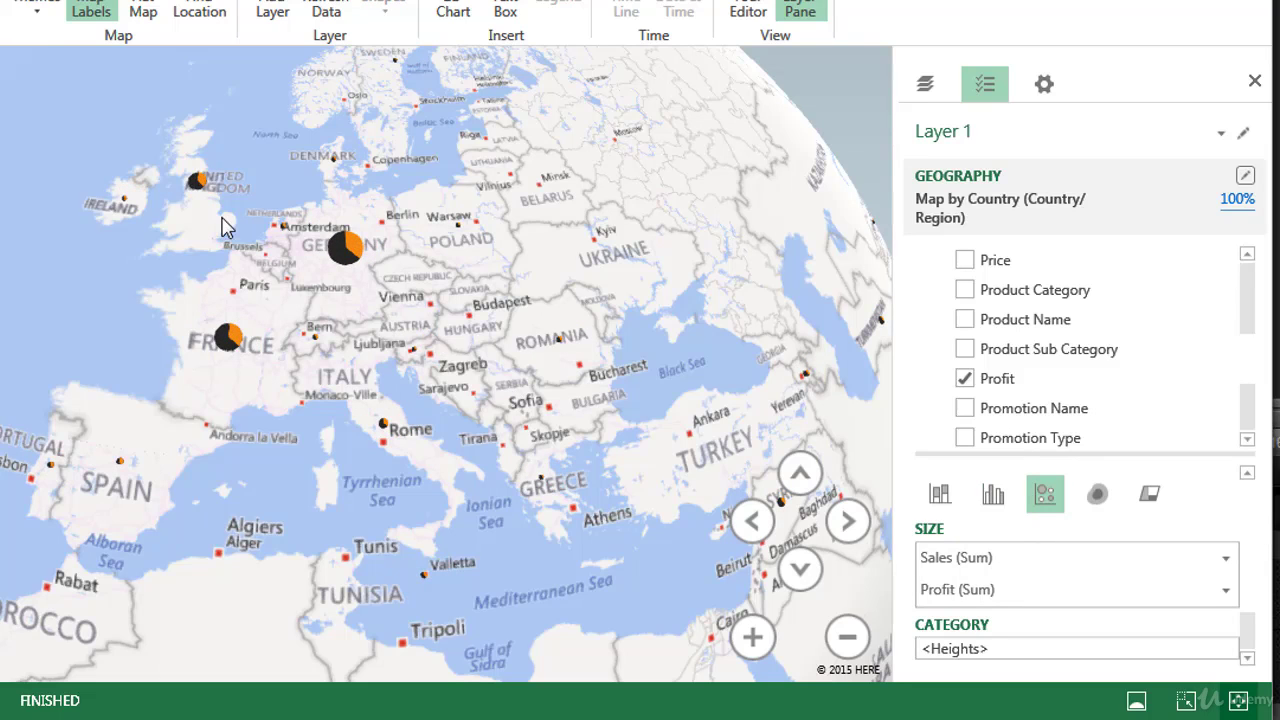
{"action": "left_click_drag", "start_coordinate": [297, 298], "coordinate": [369, 251]}
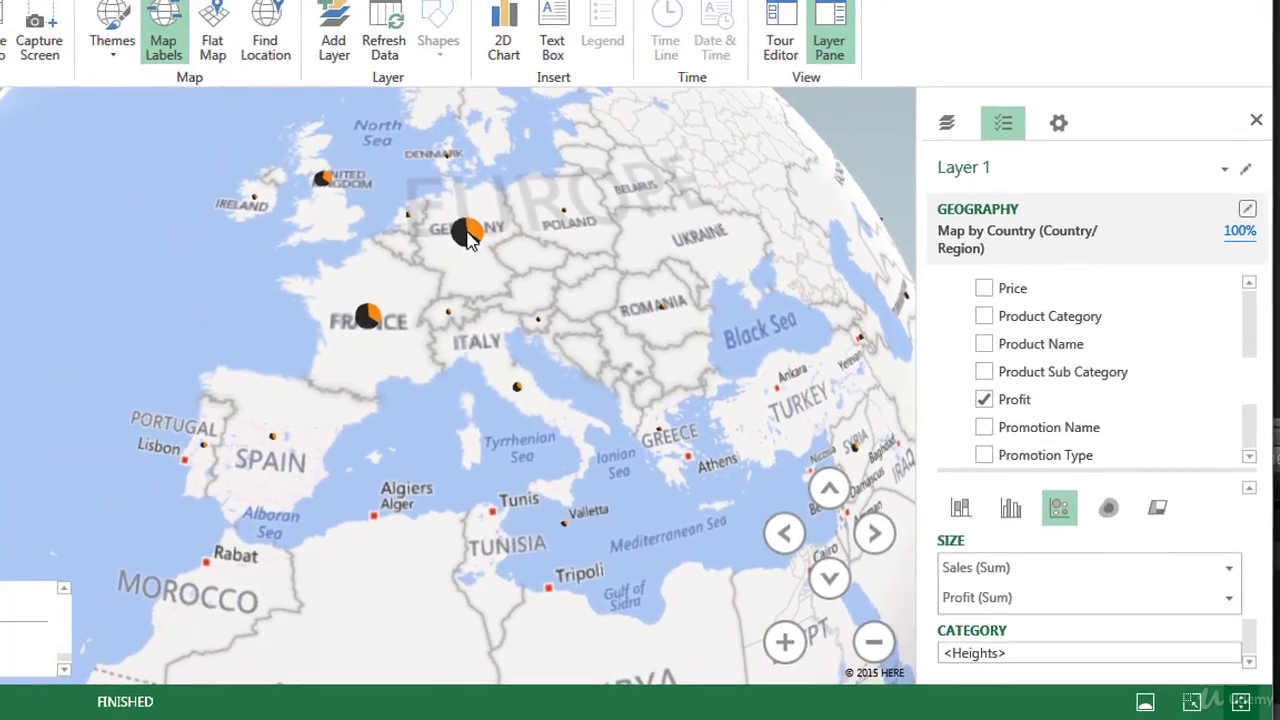
{"action": "mouse_move", "coordinate": [470, 240]}
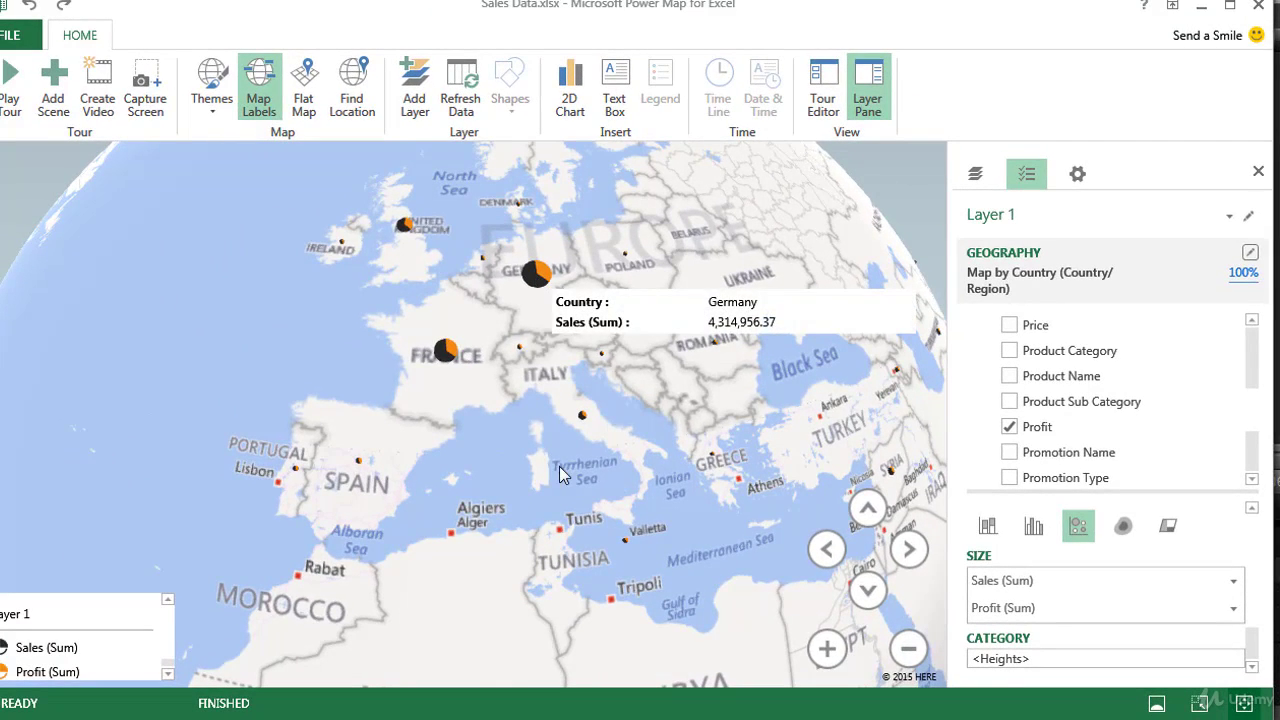
{"action": "left_click_drag", "start_coordinate": [547, 455], "coordinate": [494, 386]}
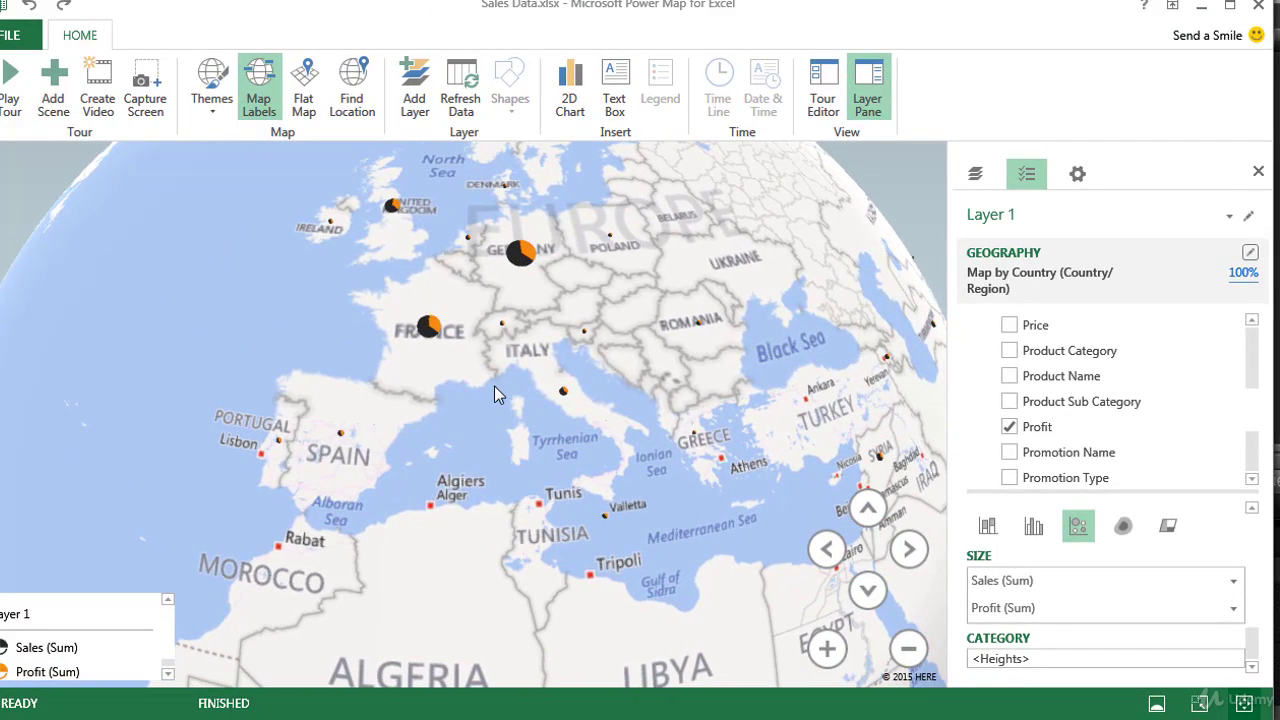
{"action": "left_click_drag", "start_coordinate": [55, 614], "coordinate": [160, 220]}
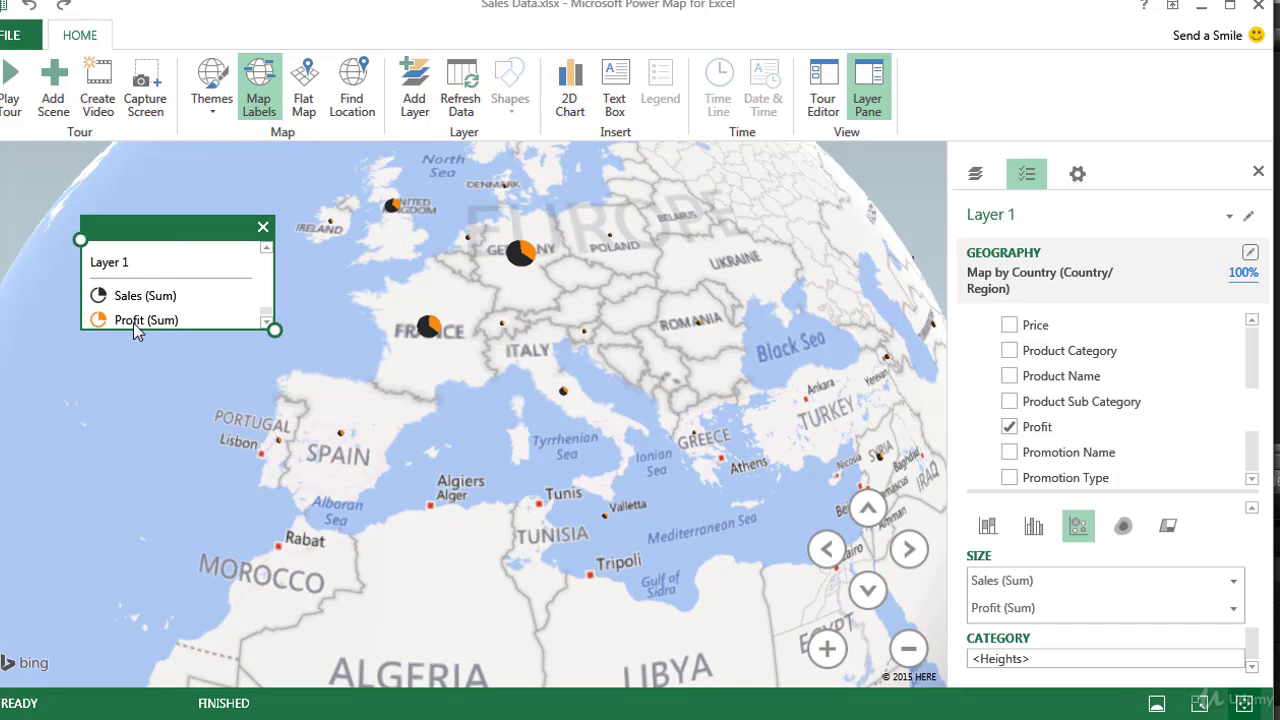
- Resize the Layer 1 legend to fit both the Sales and Profit entries and change the visualization to Heat Map
{"action": "left_click_drag", "start_coordinate": [274, 330], "coordinate": [255, 376]}
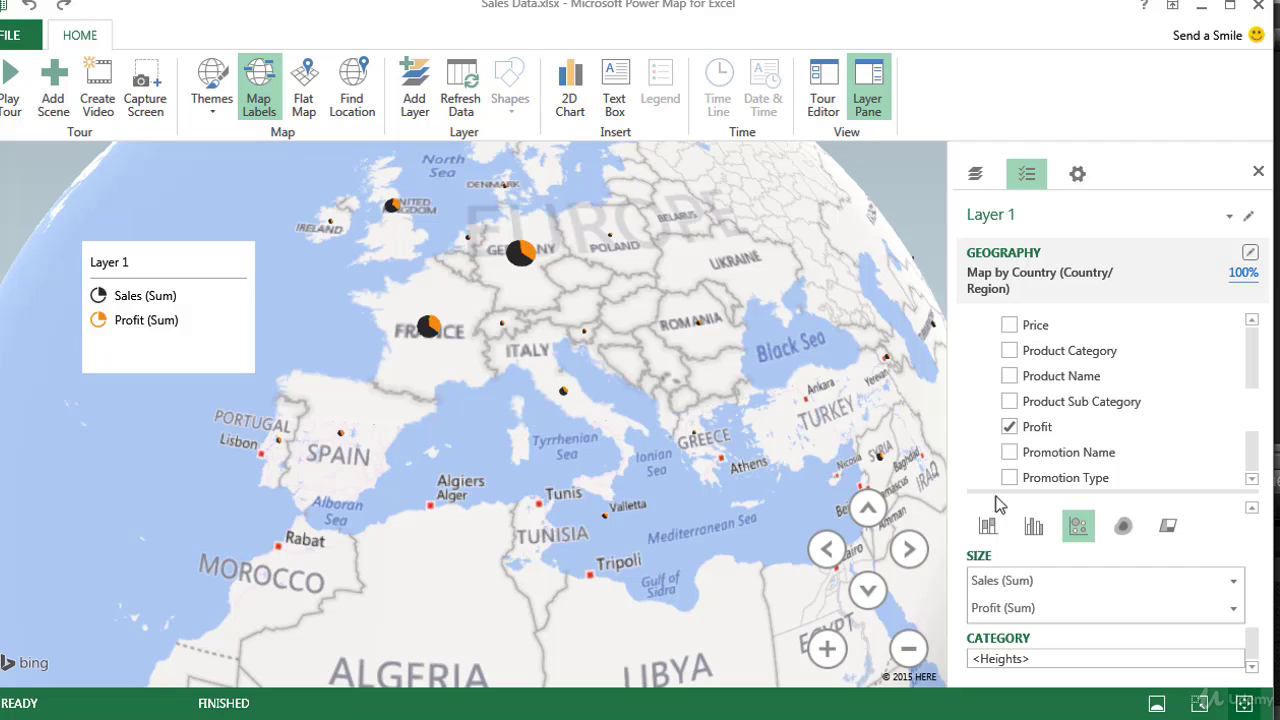
{"action": "left_click", "coordinate": [1123, 527]}
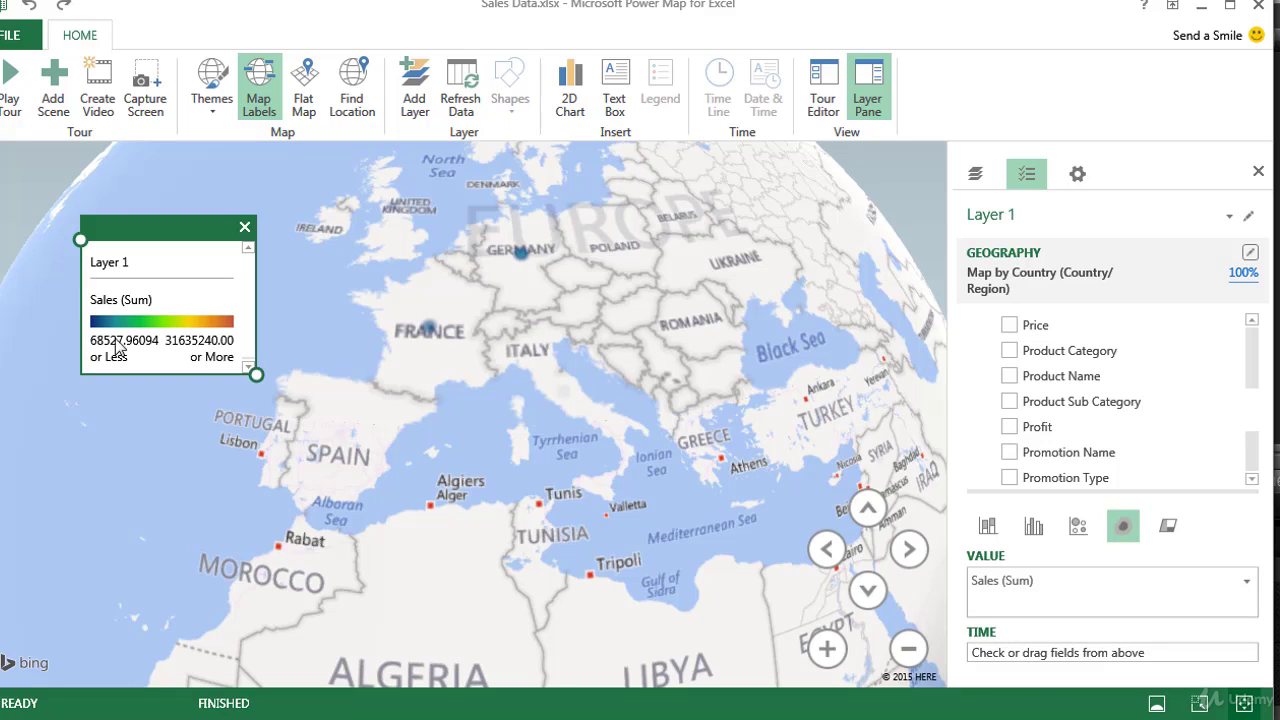
{"action": "left_click_drag", "start_coordinate": [855, 428], "coordinate": [300, 402]}
{"action": "left_click_drag", "start_coordinate": [717, 416], "coordinate": [622, 286]}
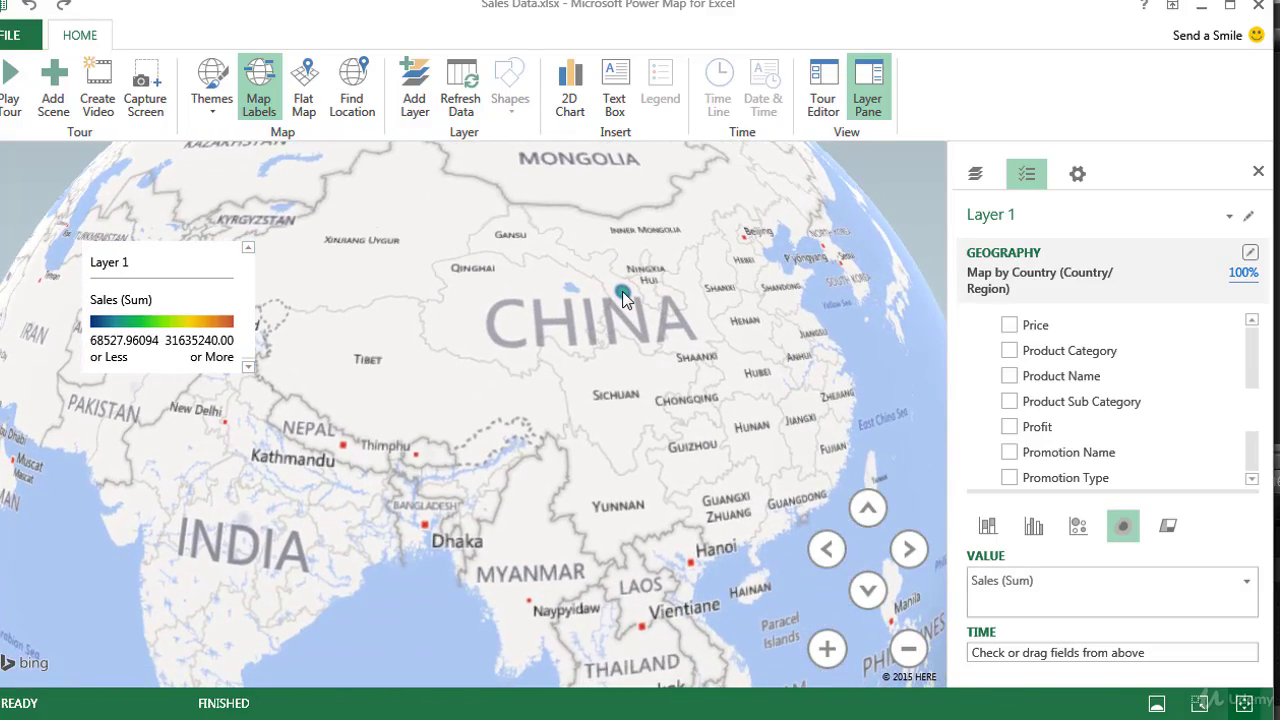
- Try a 339% color scale and 418% radius of influence on the heat map, and settle on 270% and 174%
{"action": "left_click", "coordinate": [1077, 174]}
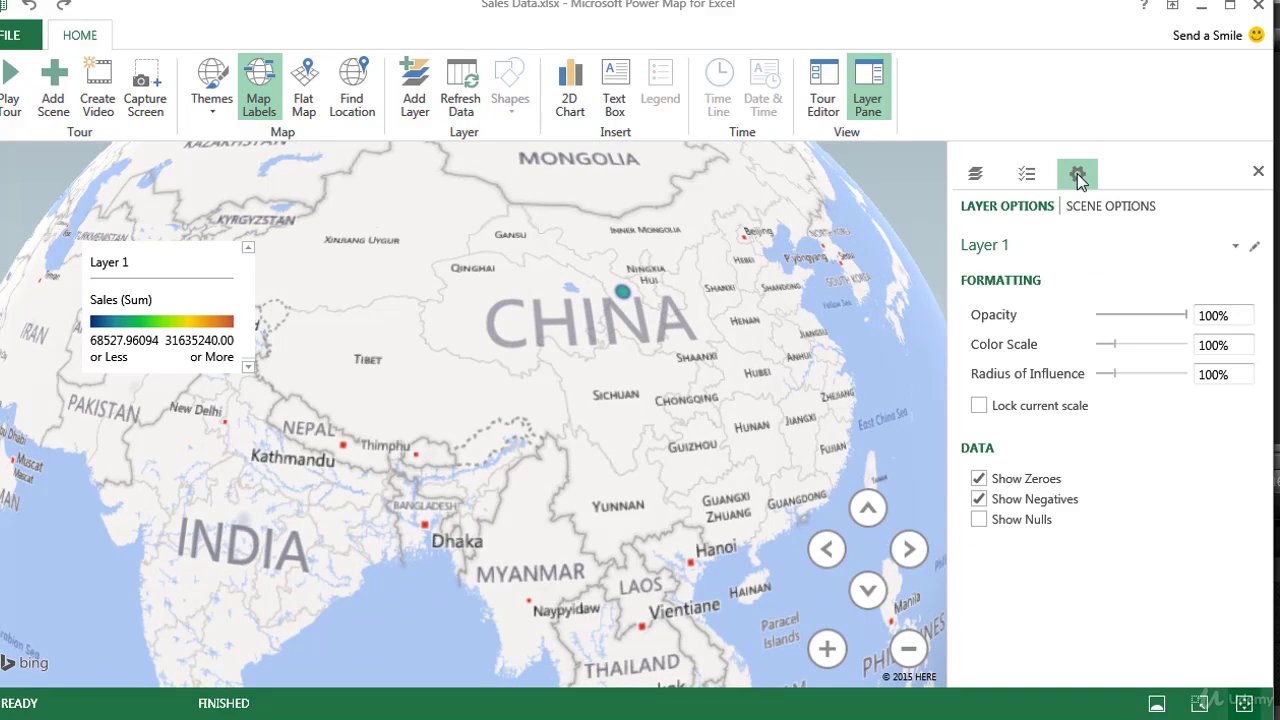
{"action": "left_click_drag", "start_coordinate": [1110, 345], "coordinate": [1160, 371]}
{"action": "left_click_drag", "start_coordinate": [557, 401], "coordinate": [737, 393]}
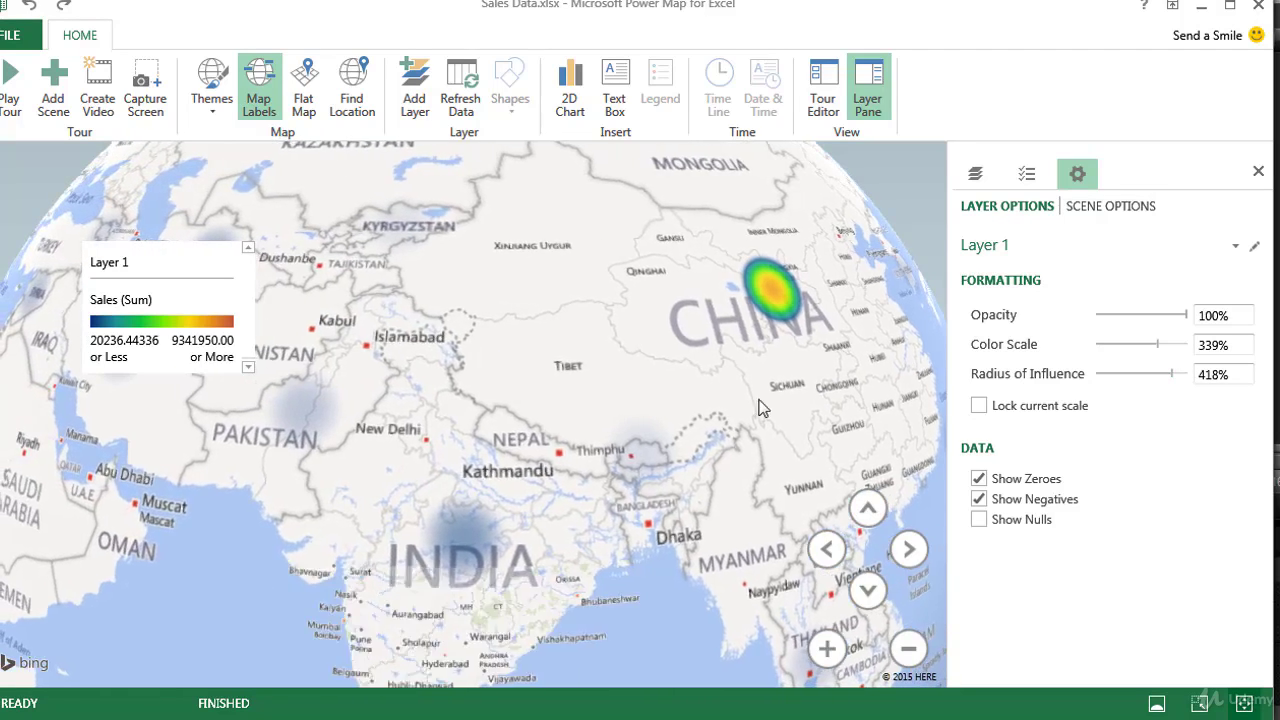
{"action": "left_click_drag", "start_coordinate": [443, 360], "coordinate": [743, 454]}
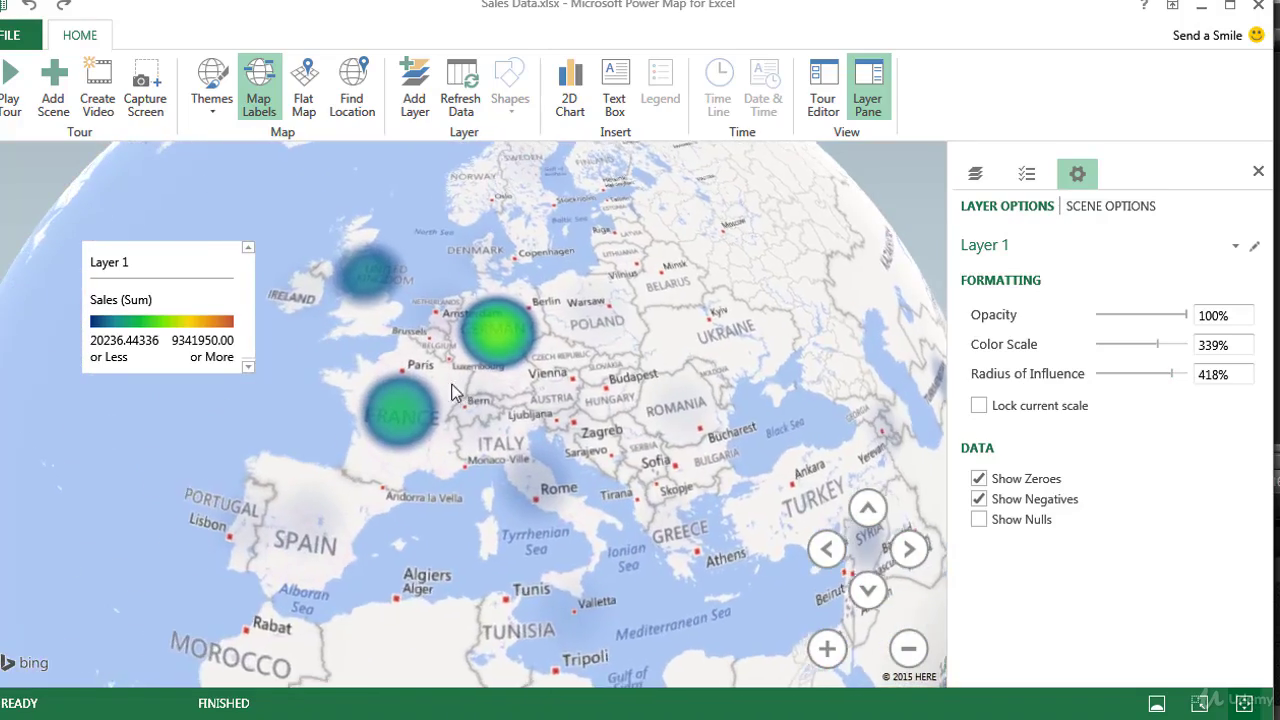
{"action": "left_click_drag", "start_coordinate": [447, 387], "coordinate": [512, 419]}
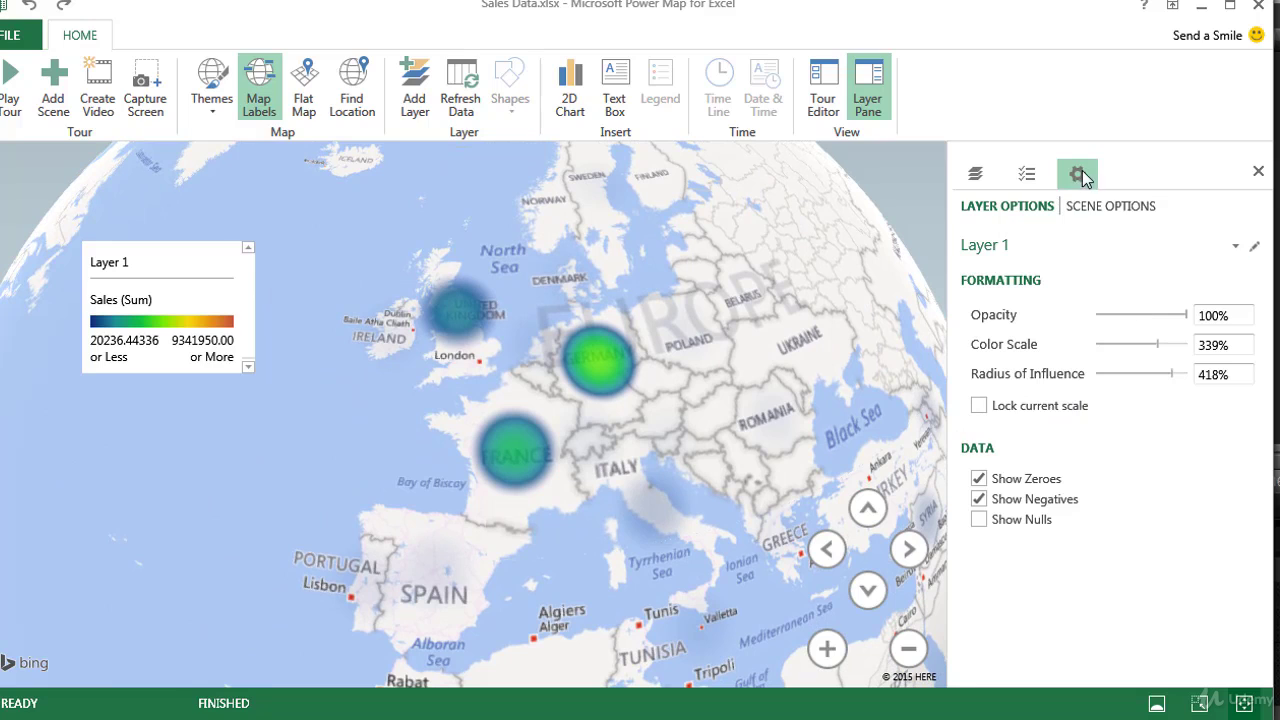
{"action": "left_click", "coordinate": [1143, 374]}
{"action": "left_click_drag", "start_coordinate": [1143, 374], "coordinate": [1146, 344]}
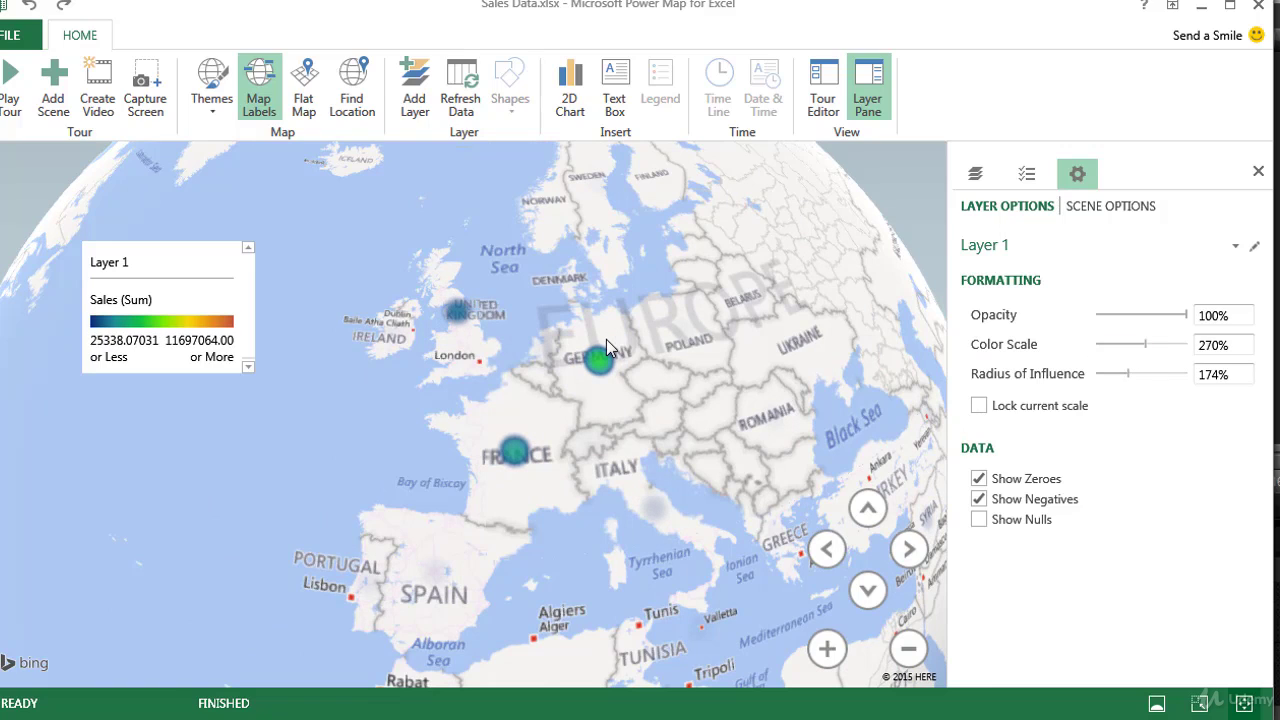
- Change Layer 1's visualization to Region and move its legend farther out over the Atlantic, away from Ireland
{"action": "left_click", "coordinate": [1028, 180]}
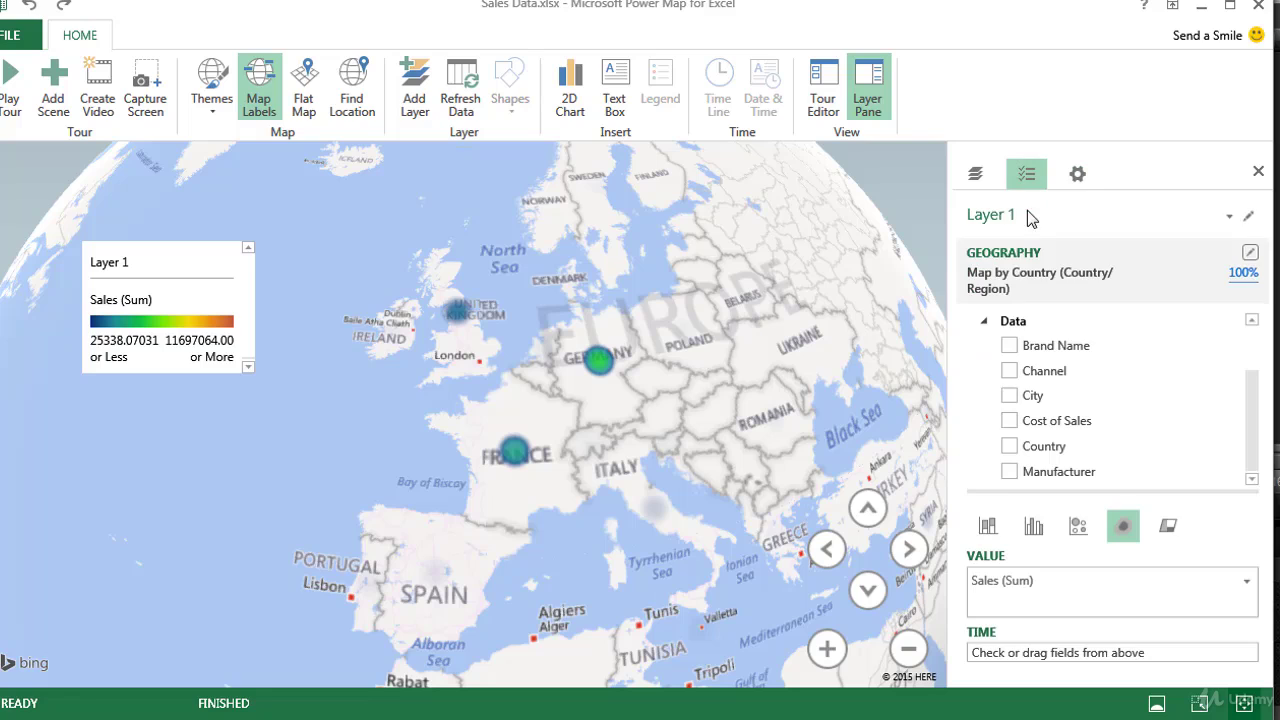
{"action": "left_click", "coordinate": [1168, 527]}
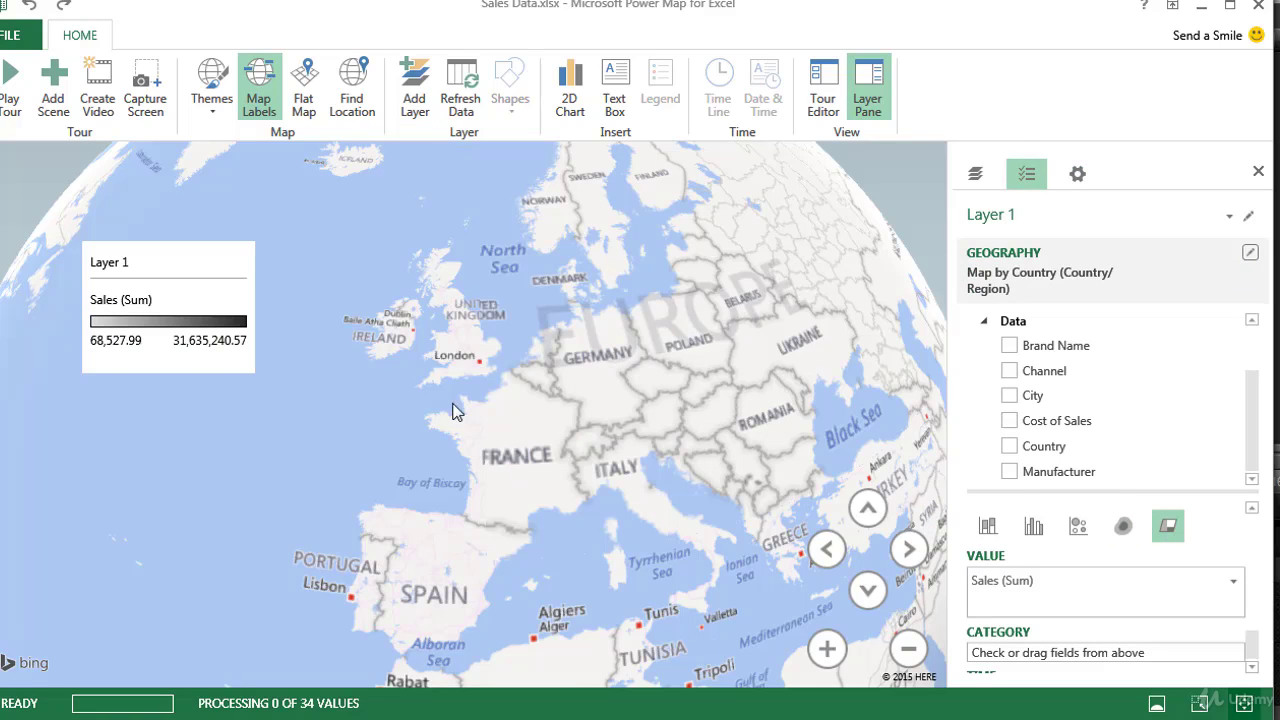
{"action": "left_click", "coordinate": [178, 232]}
{"action": "left_click_drag", "start_coordinate": [178, 222], "coordinate": [120, 206]}
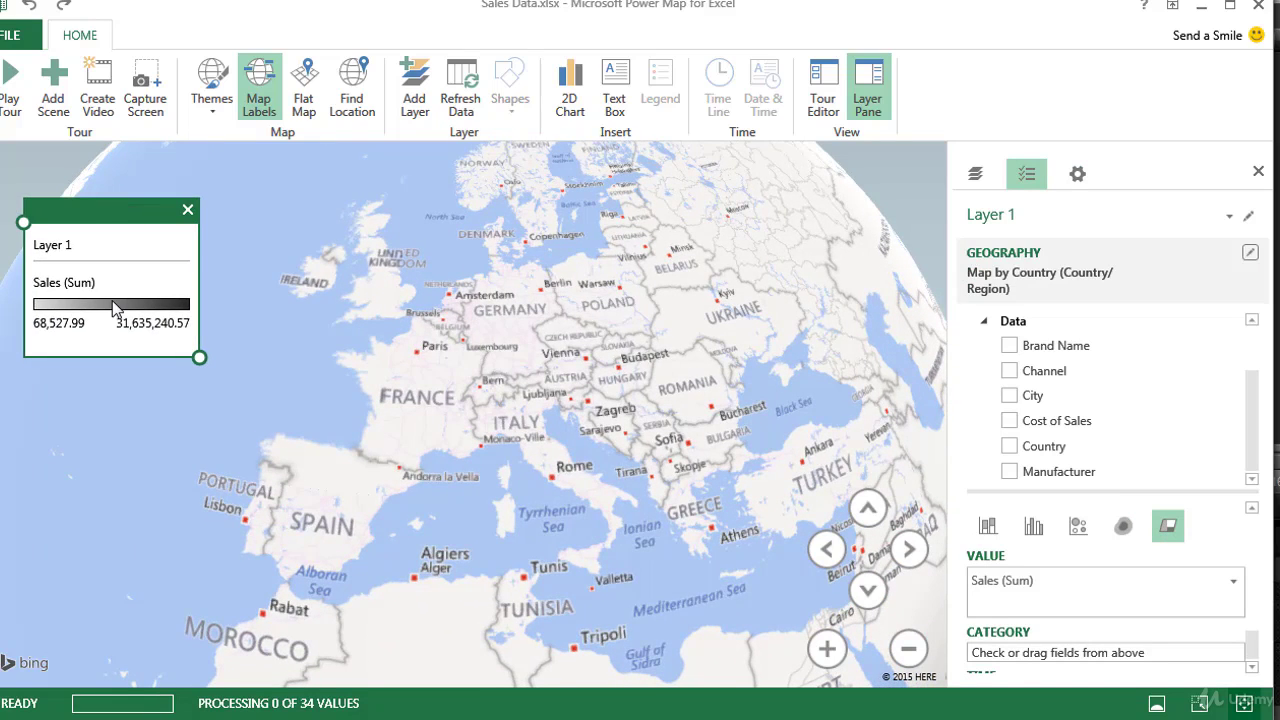
{"action": "left_click", "coordinate": [128, 648]}
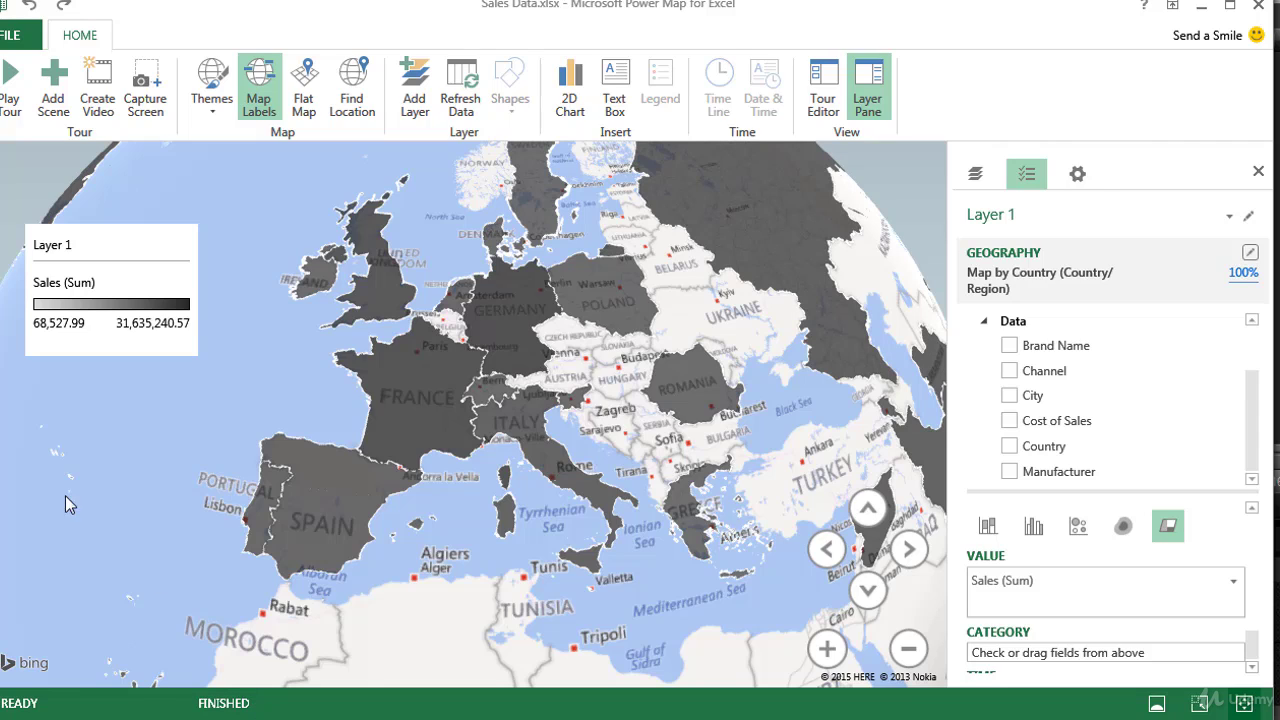
{"action": "left_click", "coordinate": [94, 304]}
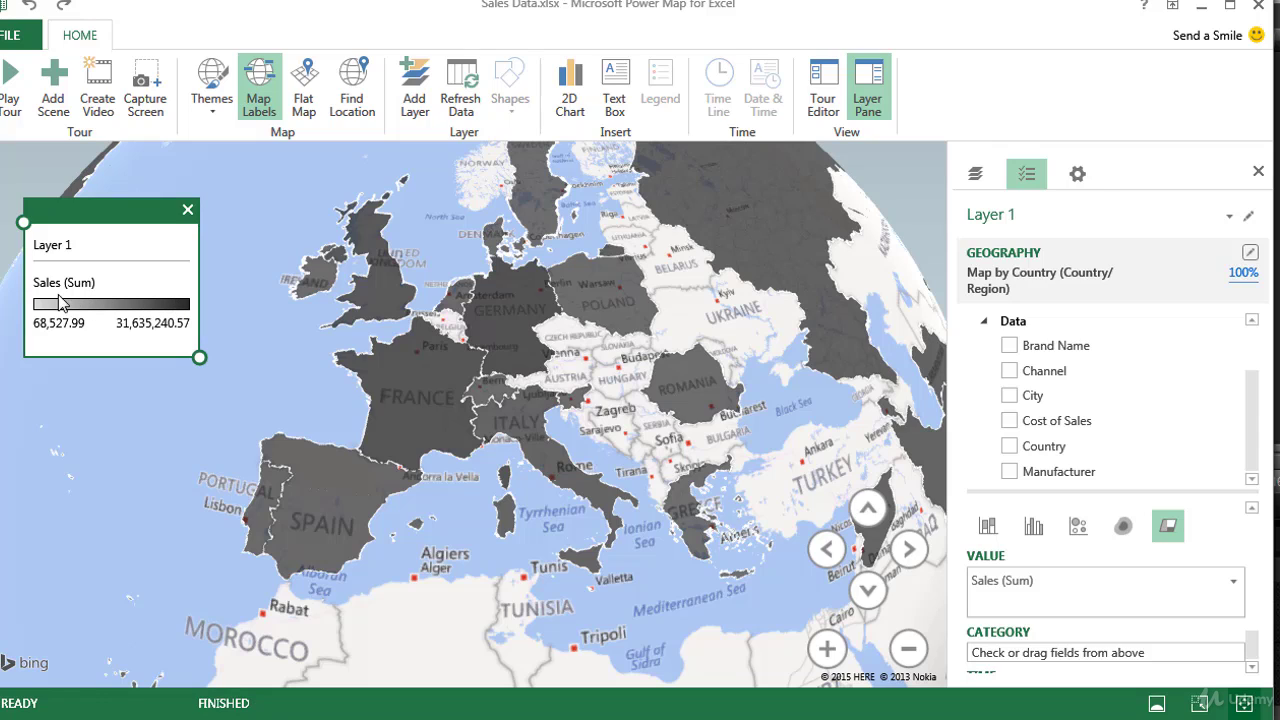
{"action": "left_click", "coordinate": [180, 370]}
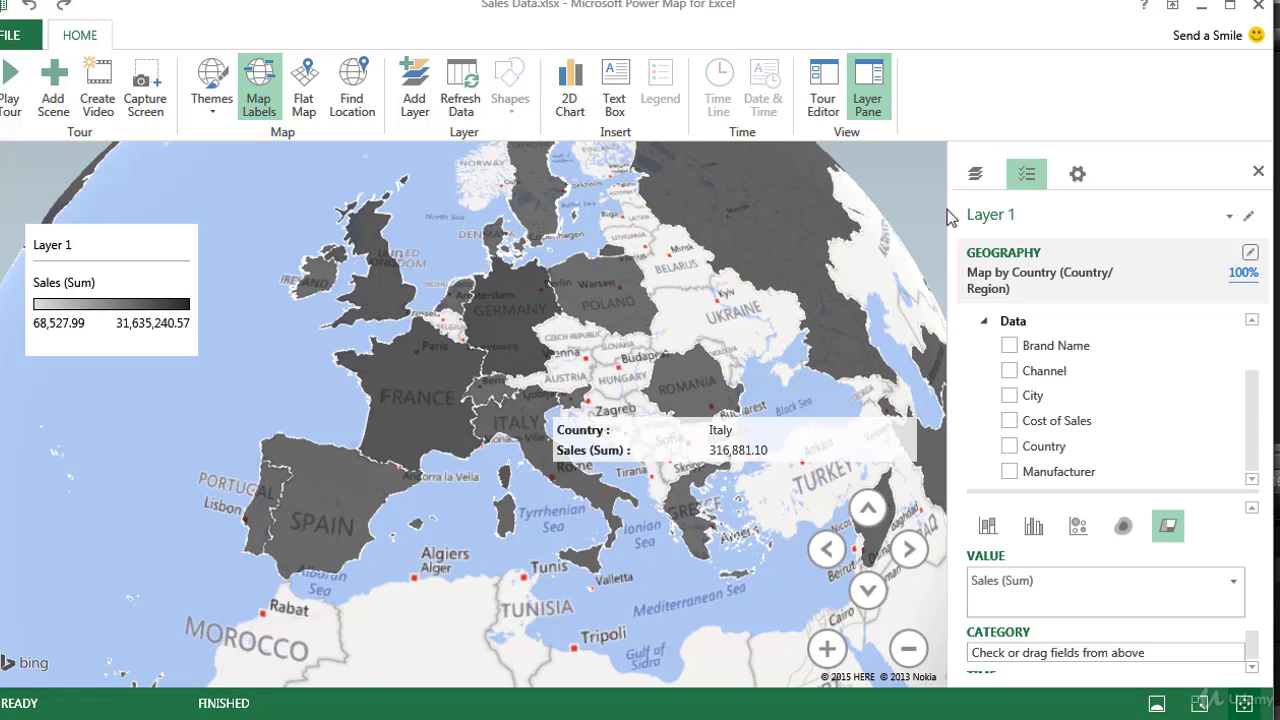
- Set the region layer's opacity to 61% and its color scale to 34%
{"action": "left_click", "coordinate": [1080, 175]}
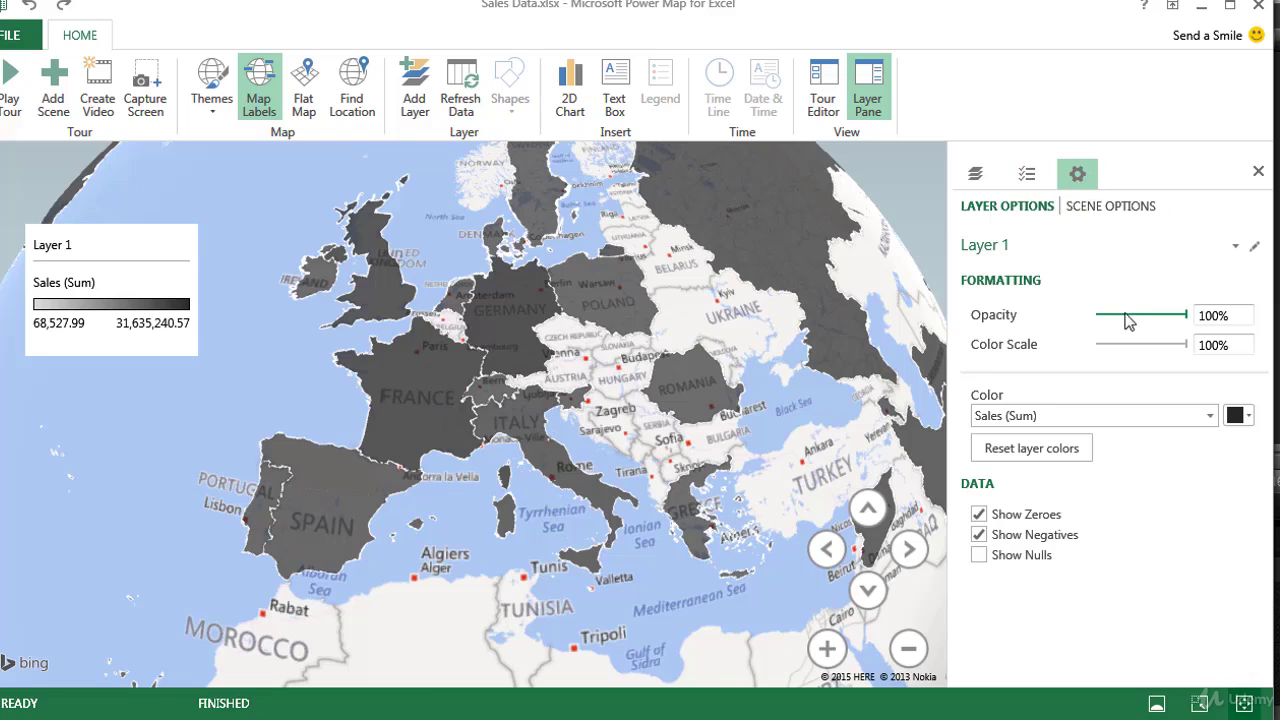
{"action": "left_click_drag", "start_coordinate": [1184, 344], "coordinate": [1125, 346]}
{"action": "left_click_drag", "start_coordinate": [1188, 318], "coordinate": [1154, 320]}
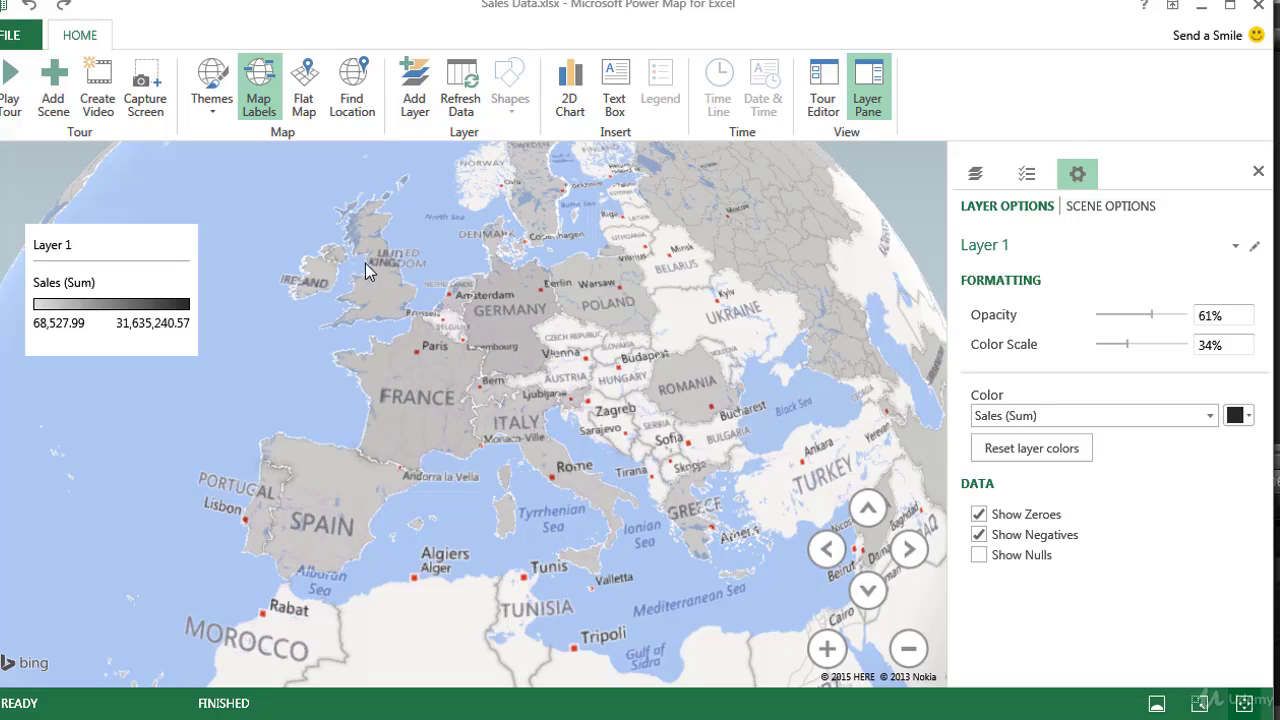
- Examine the shaded sales regions from Europe across to South and East Asia, and read India's sales value
{"action": "left_click_drag", "start_coordinate": [311, 367], "coordinate": [250, 345]}
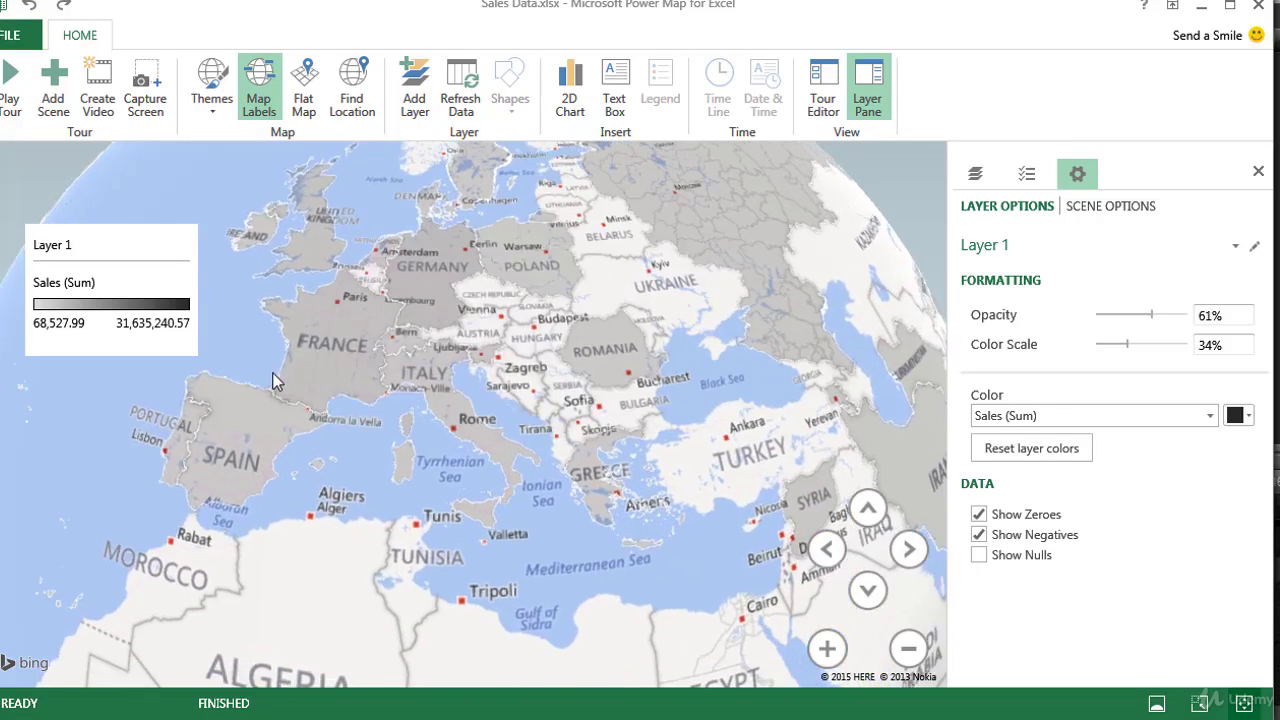
{"action": "left_click_drag", "start_coordinate": [860, 385], "coordinate": [622, 398]}
{"action": "left_click_drag", "start_coordinate": [880, 350], "coordinate": [666, 362]}
{"action": "left_click_drag", "start_coordinate": [825, 428], "coordinate": [469, 272]}
{"action": "left_click_drag", "start_coordinate": [582, 490], "coordinate": [562, 295]}
{"action": "left_click_drag", "start_coordinate": [355, 389], "coordinate": [511, 384]}
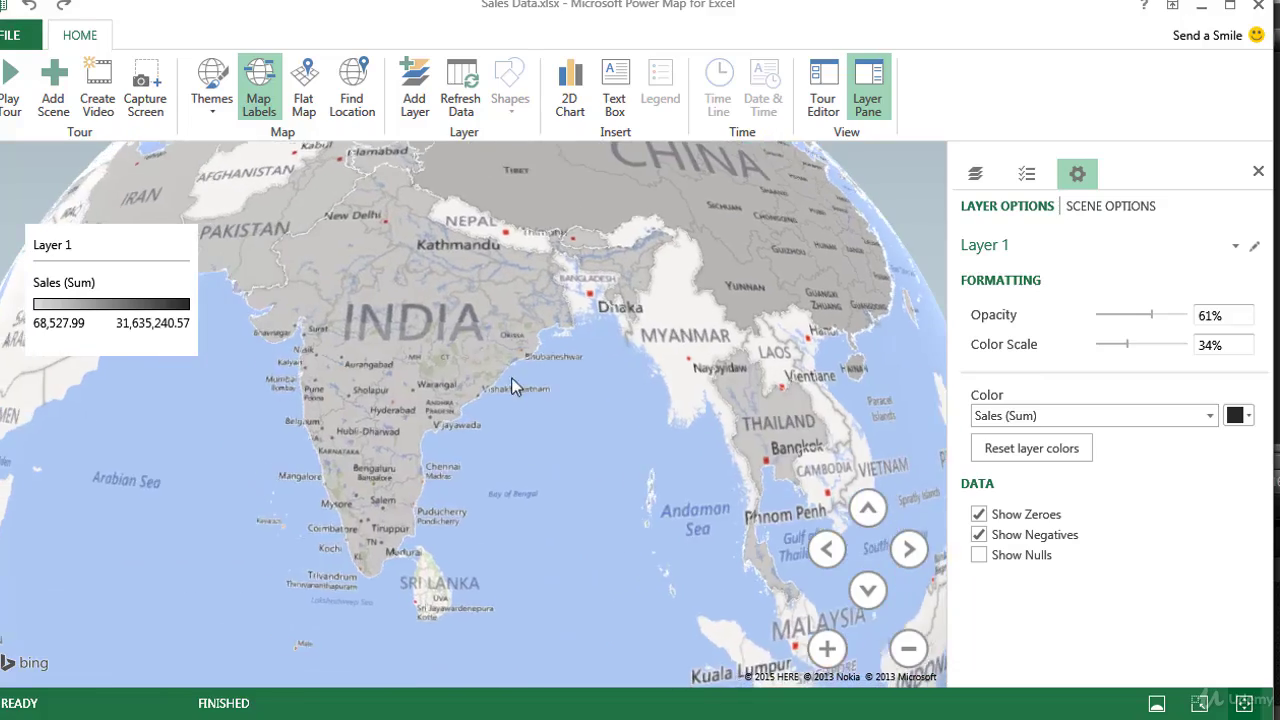
{"action": "mouse_move", "coordinate": [417, 295]}
{"action": "left_click_drag", "start_coordinate": [462, 331], "coordinate": [866, 449]}
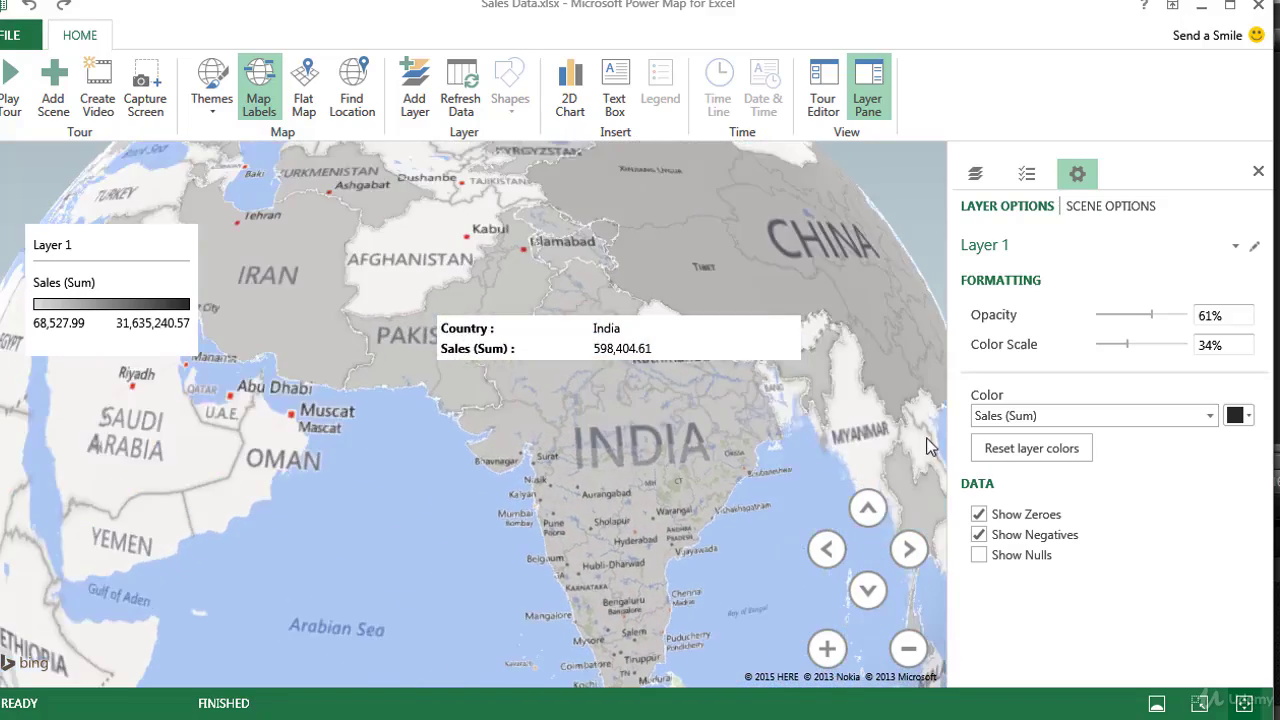
- Raise the regions' color scale to 77% and change the Sales color to bright red
{"action": "left_click_drag", "start_coordinate": [1128, 346], "coordinate": [1169, 350]}
{"action": "left_click", "coordinate": [1245, 418]}
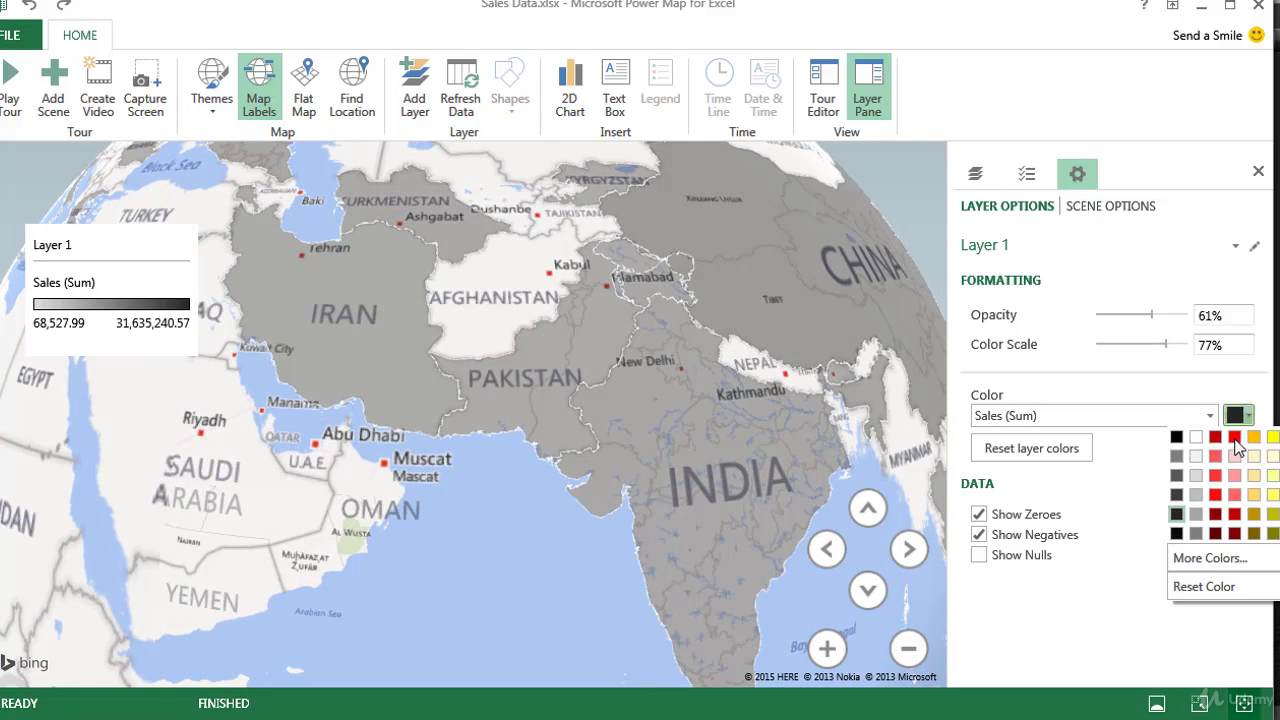
{"action": "left_click", "coordinate": [1235, 437]}
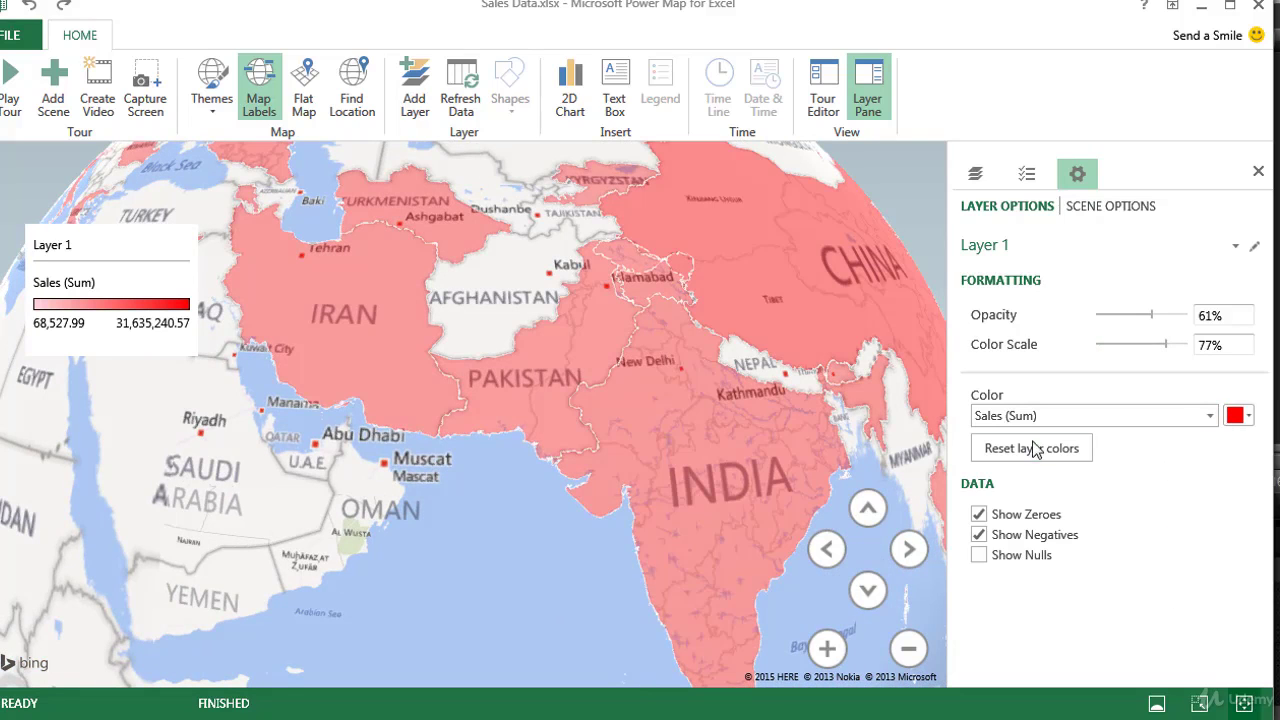
- Inspect the red region shading across Europe and read Poland's sales value
{"action": "left_click_drag", "start_coordinate": [275, 302], "coordinate": [551, 445]}
{"action": "left_click_drag", "start_coordinate": [311, 331], "coordinate": [495, 555]}
{"action": "left_click_drag", "start_coordinate": [300, 358], "coordinate": [535, 441]}
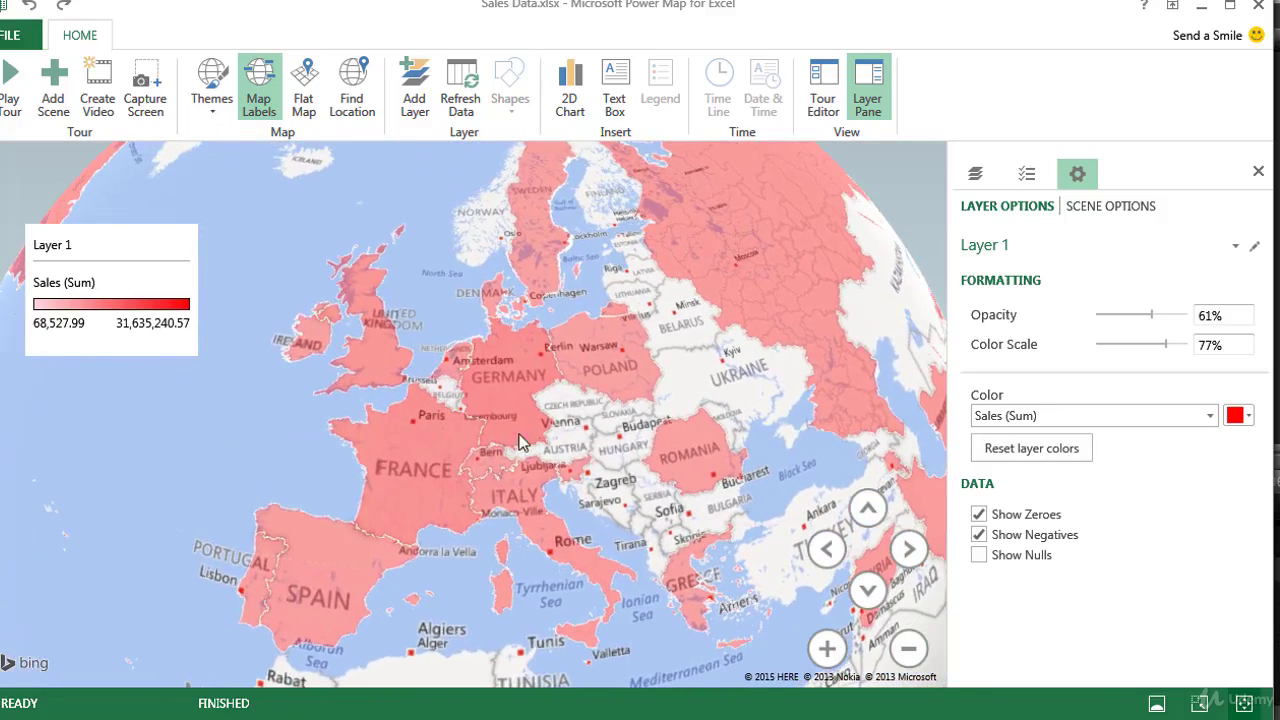
{"action": "mouse_move", "coordinate": [636, 362]}
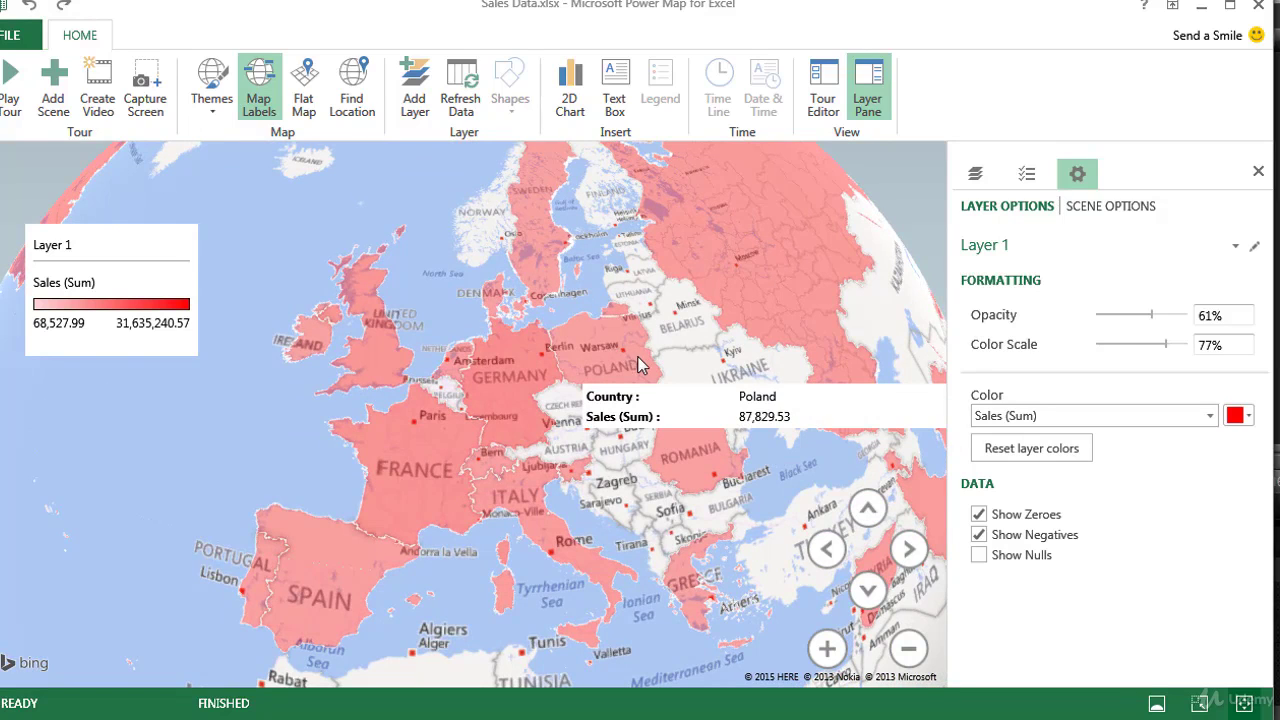
{"action": "left_click_drag", "start_coordinate": [651, 283], "coordinate": [775, 345]}
{"action": "left_click_drag", "start_coordinate": [766, 552], "coordinate": [664, 420]}
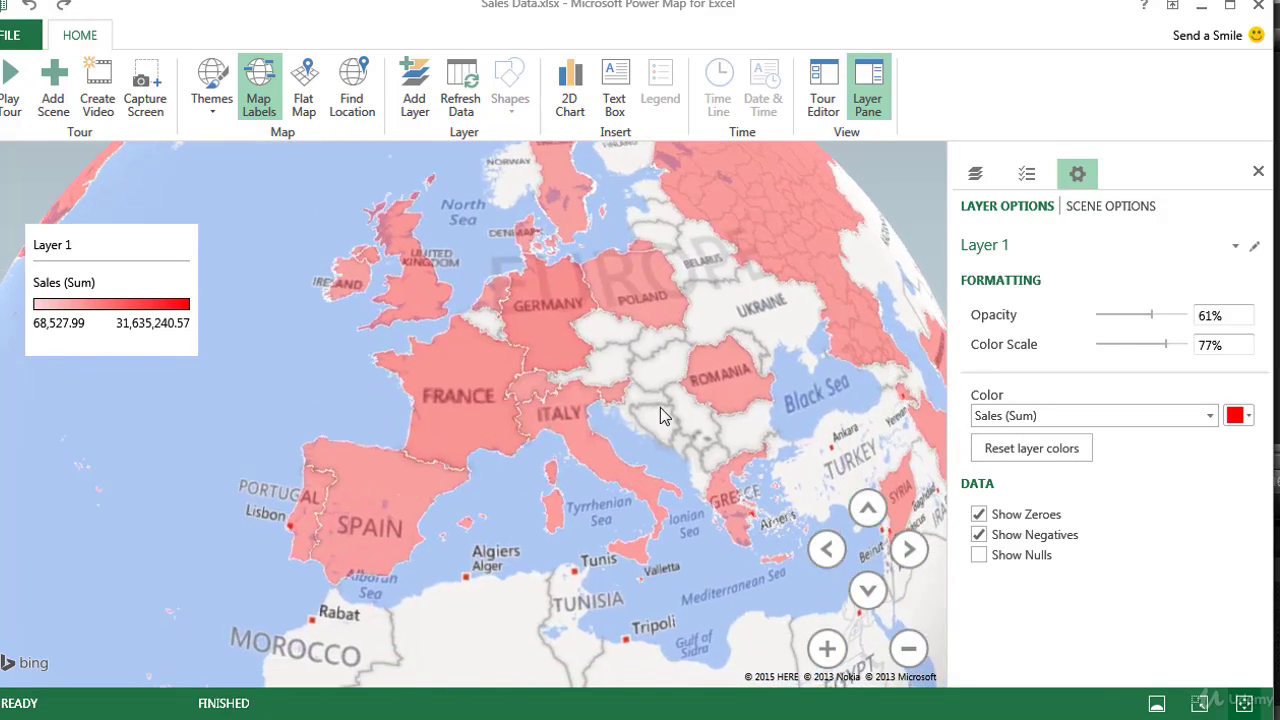
- Change Layer 1 to Stacked Column with square columns at 168% height and 163% thickness
{"action": "left_click", "coordinate": [1027, 178]}
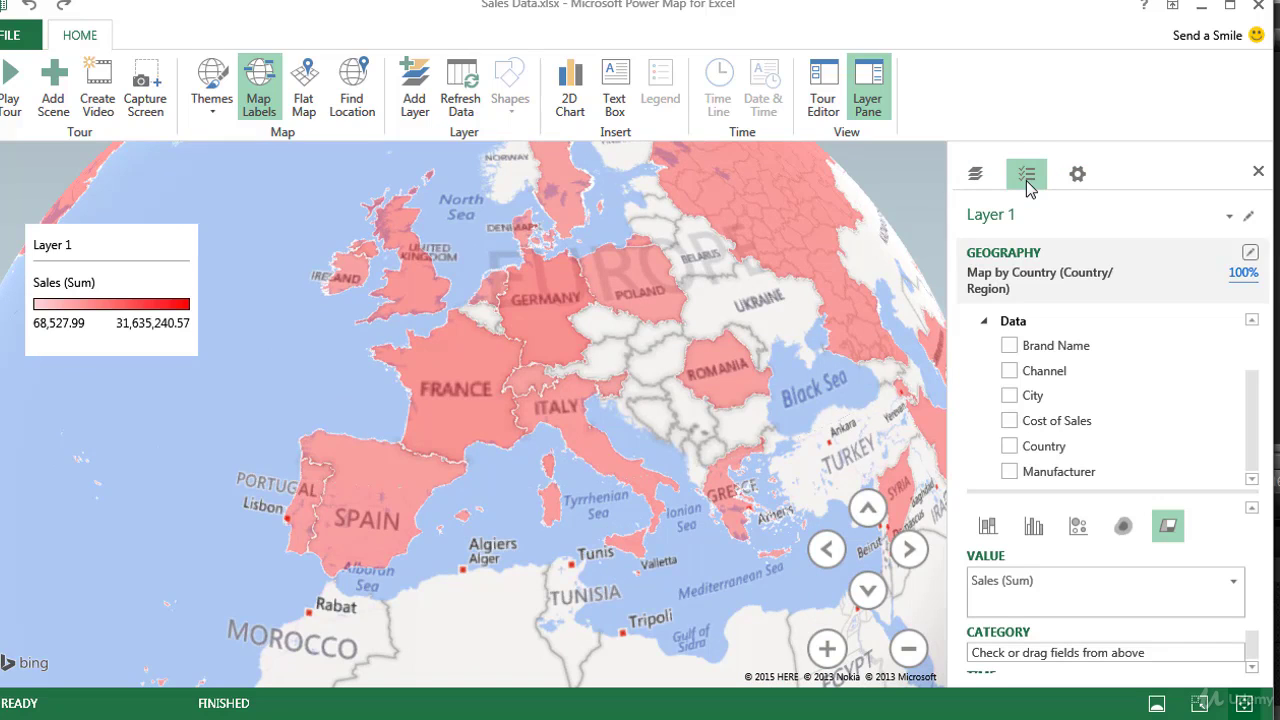
{"action": "left_click", "coordinate": [987, 527]}
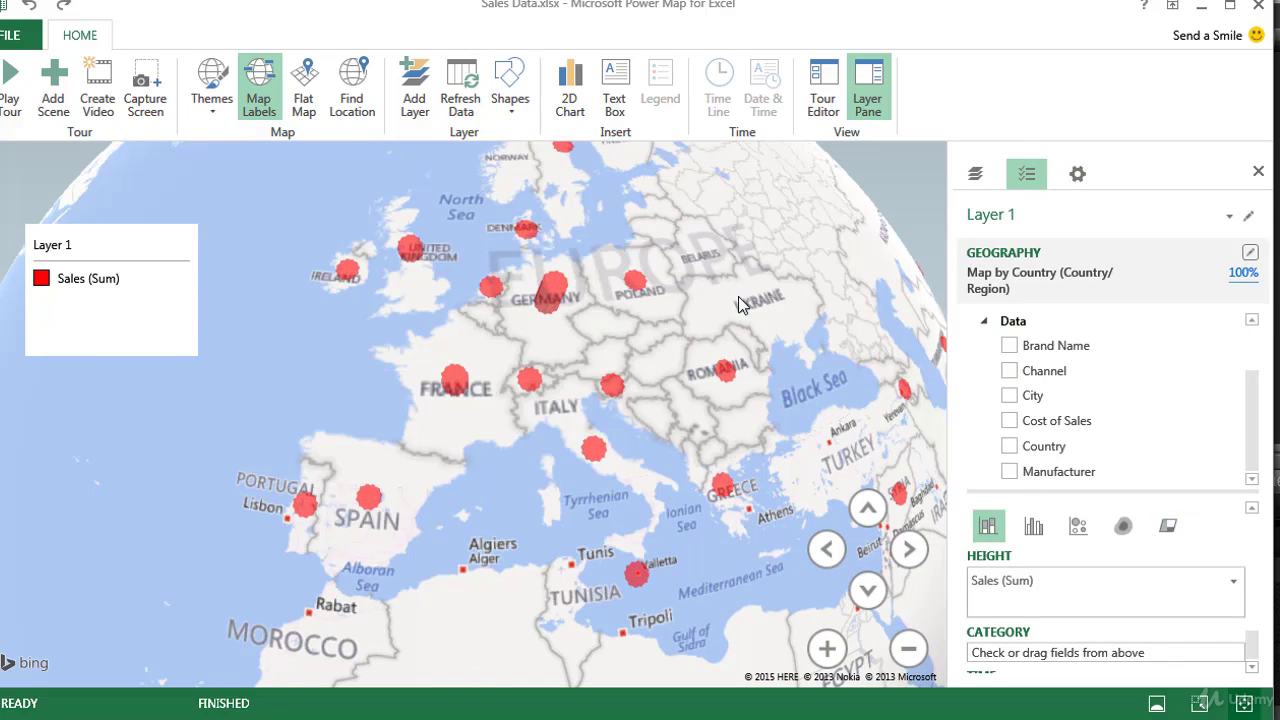
{"action": "left_click", "coordinate": [517, 110]}
{"action": "left_click", "coordinate": [567, 150]}
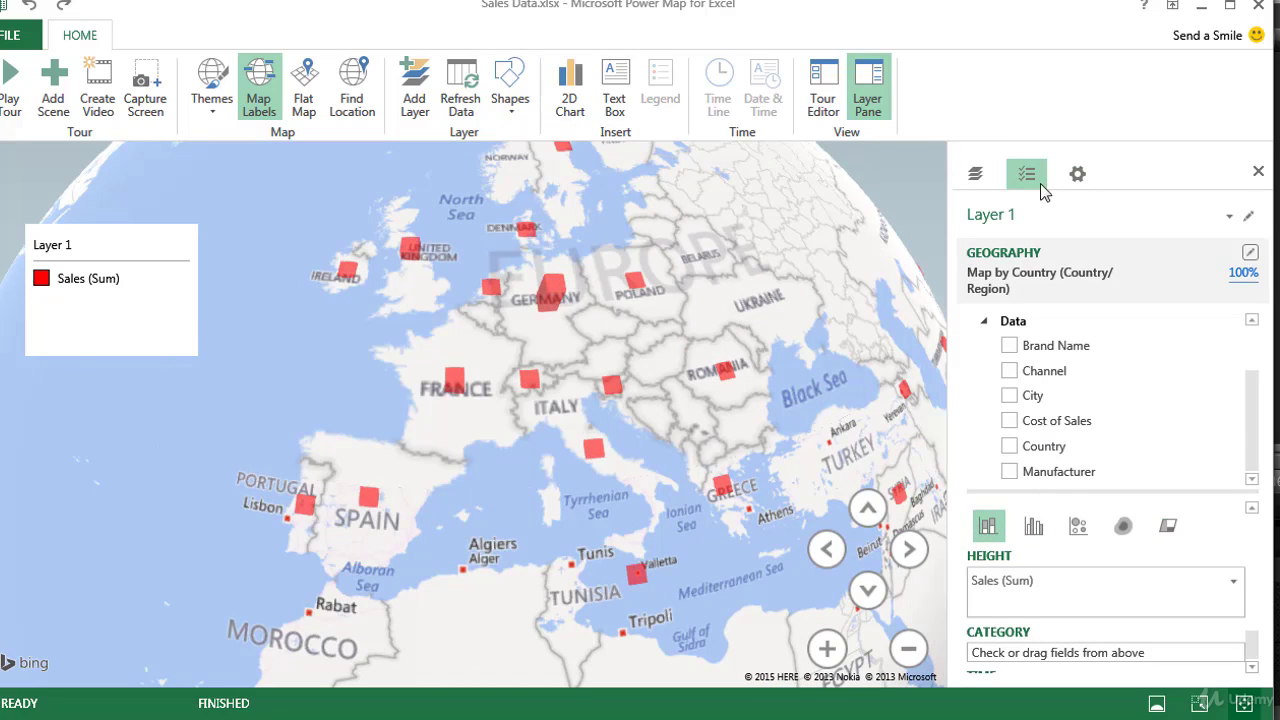
{"action": "left_click", "coordinate": [1076, 176]}
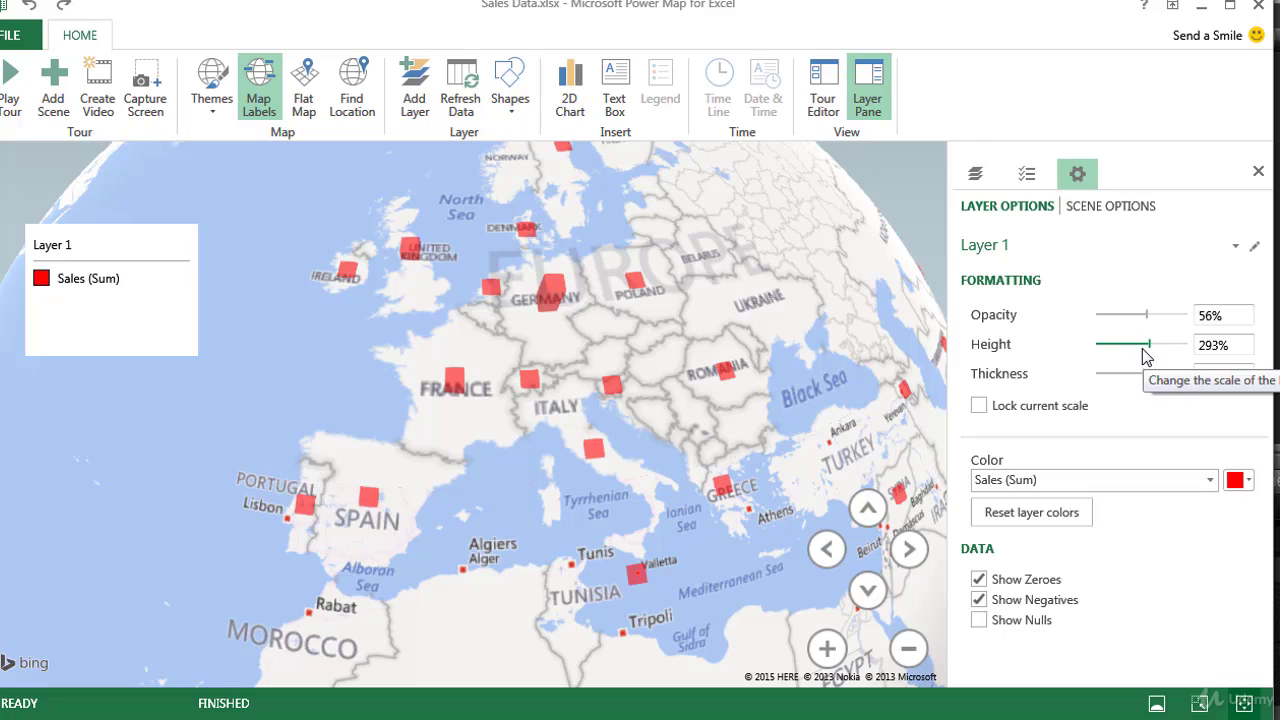
{"action": "left_click_drag", "start_coordinate": [1150, 352], "coordinate": [1127, 375]}
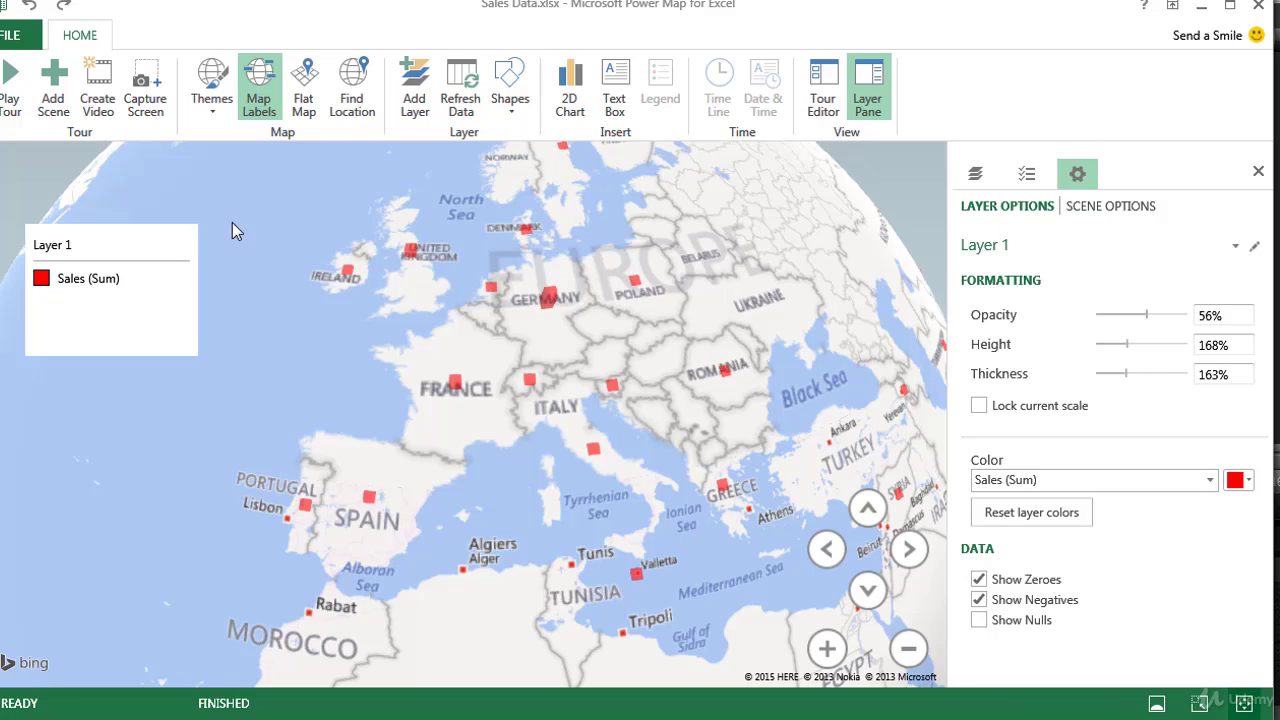
- Move the Layer 1 legend up to the map's corner and make it wider and shorter
{"action": "left_click", "coordinate": [172, 243]}
{"action": "left_click_drag", "start_coordinate": [146, 202], "coordinate": [106, 144]}
{"action": "left_click_drag", "start_coordinate": [170, 303], "coordinate": [212, 264]}
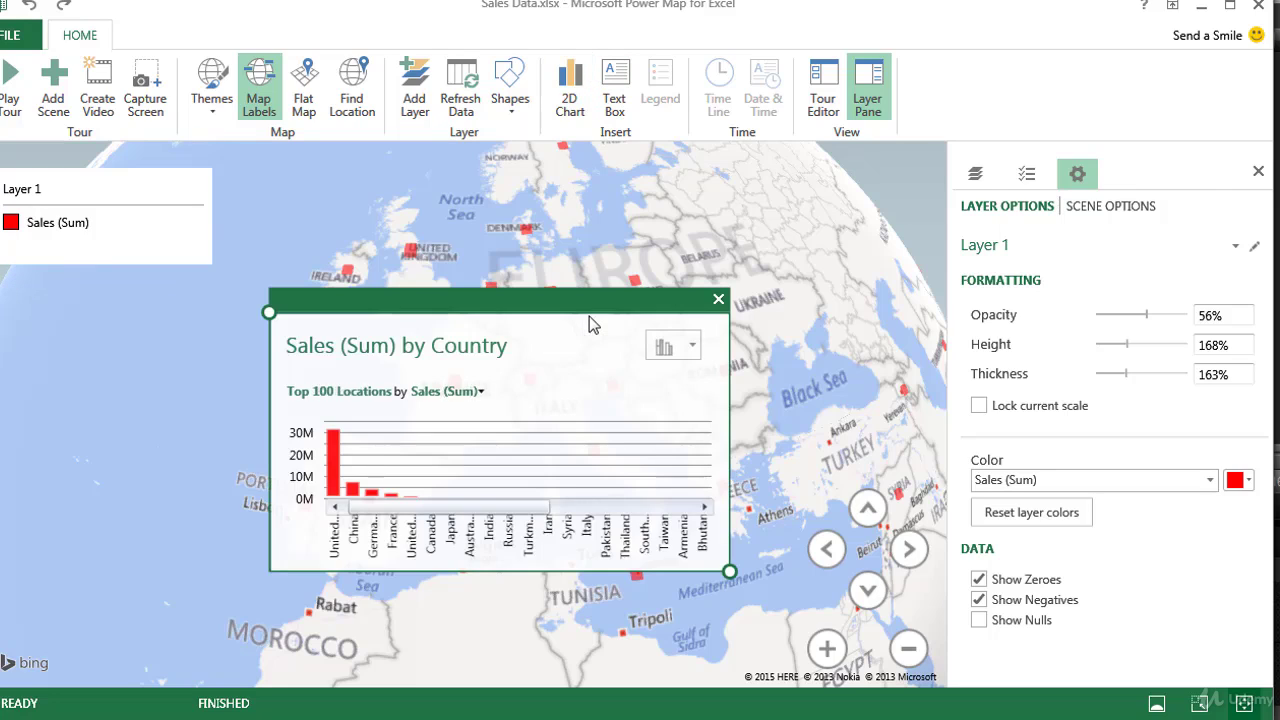
- Insert a 2D chart of Sales by Country, place it below the legend, and look through its countries
{"action": "left_click_drag", "start_coordinate": [574, 311], "coordinate": [298, 328]}
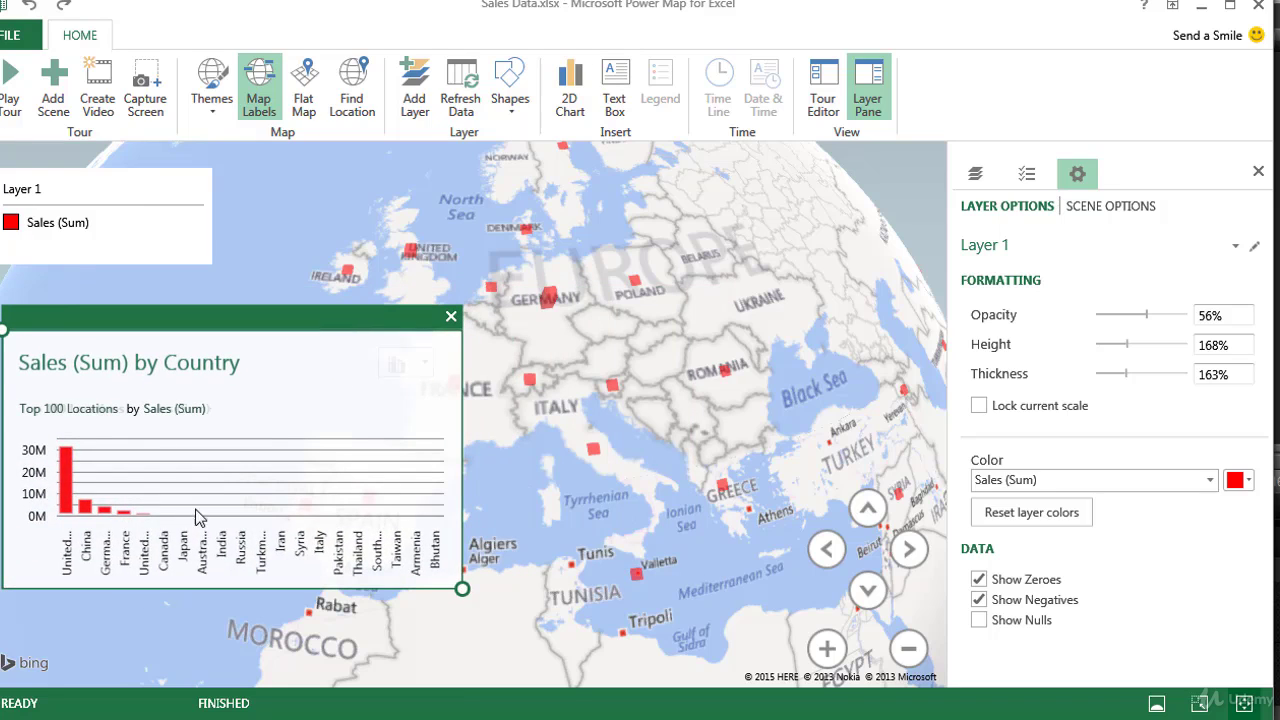
{"action": "mouse_move", "coordinate": [78, 531]}
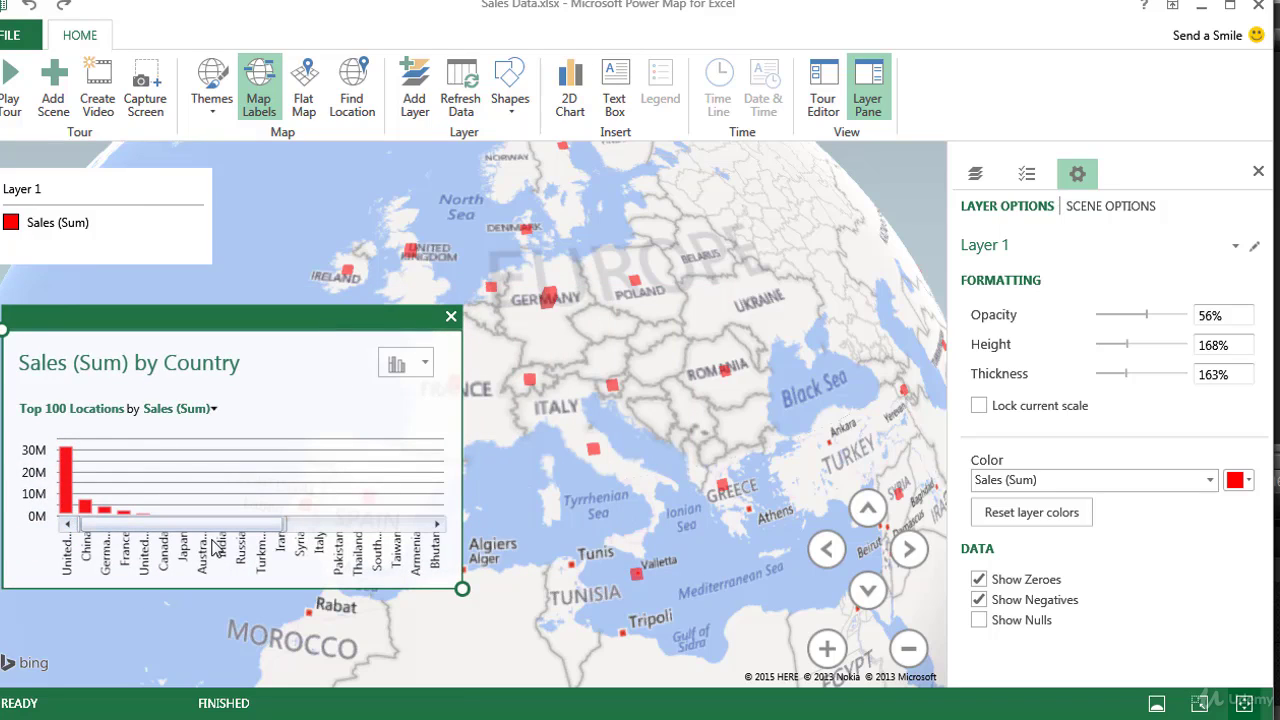
{"action": "left_click_drag", "start_coordinate": [252, 525], "coordinate": [145, 525]}
- Try the stacked column, clustered bar and stacked bar types on the Sales by Country chart, and remove the chart
{"action": "left_click", "coordinate": [427, 364]}
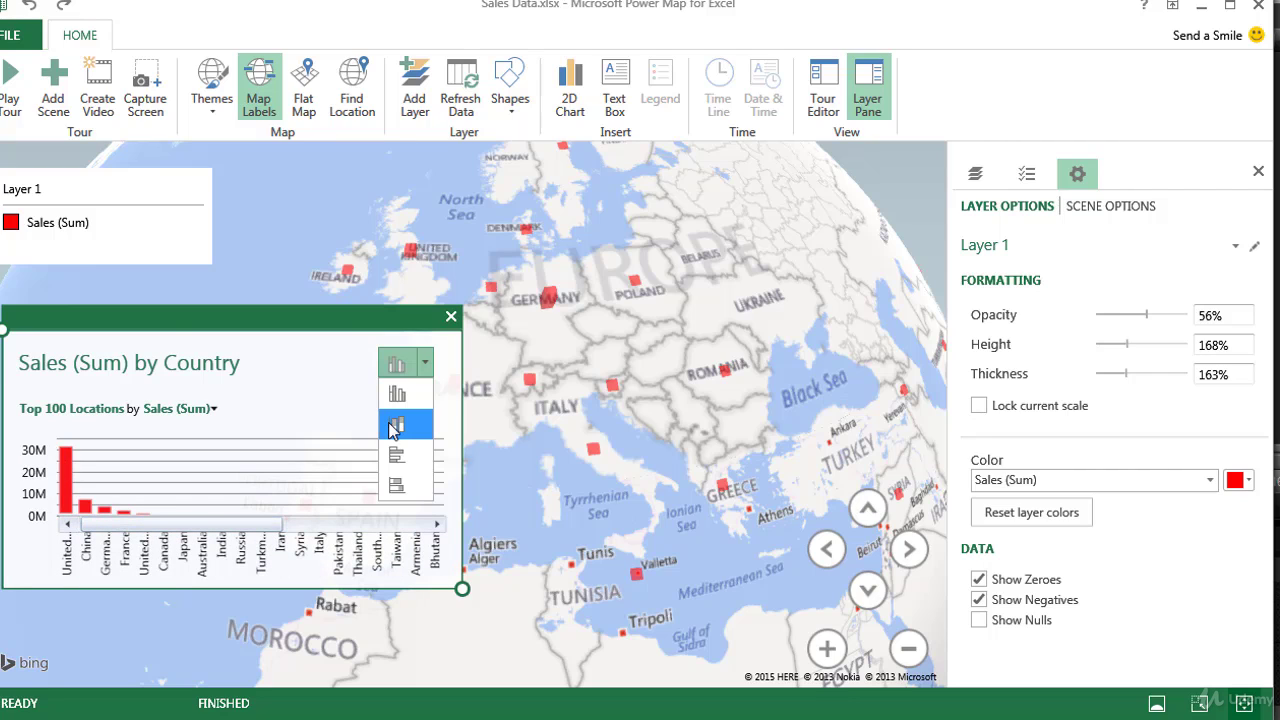
{"action": "left_click", "coordinate": [395, 430]}
{"action": "left_click", "coordinate": [426, 364]}
{"action": "left_click", "coordinate": [398, 462]}
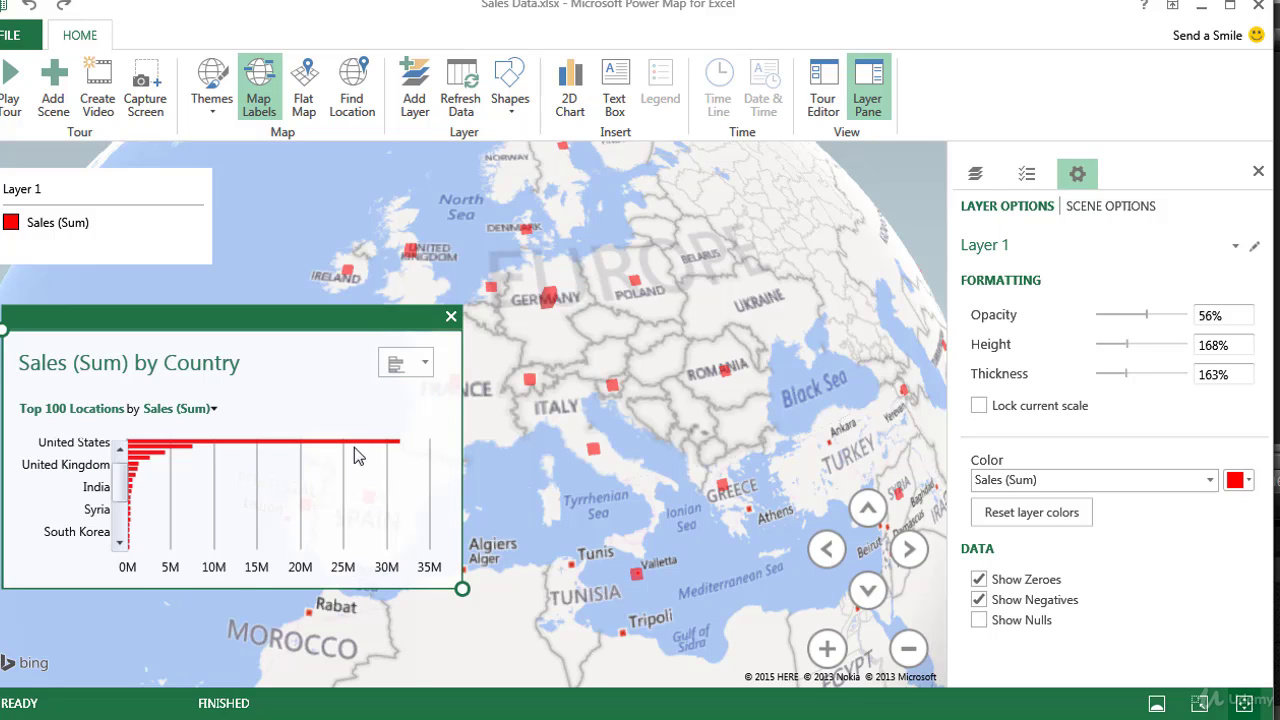
{"action": "left_click", "coordinate": [425, 364]}
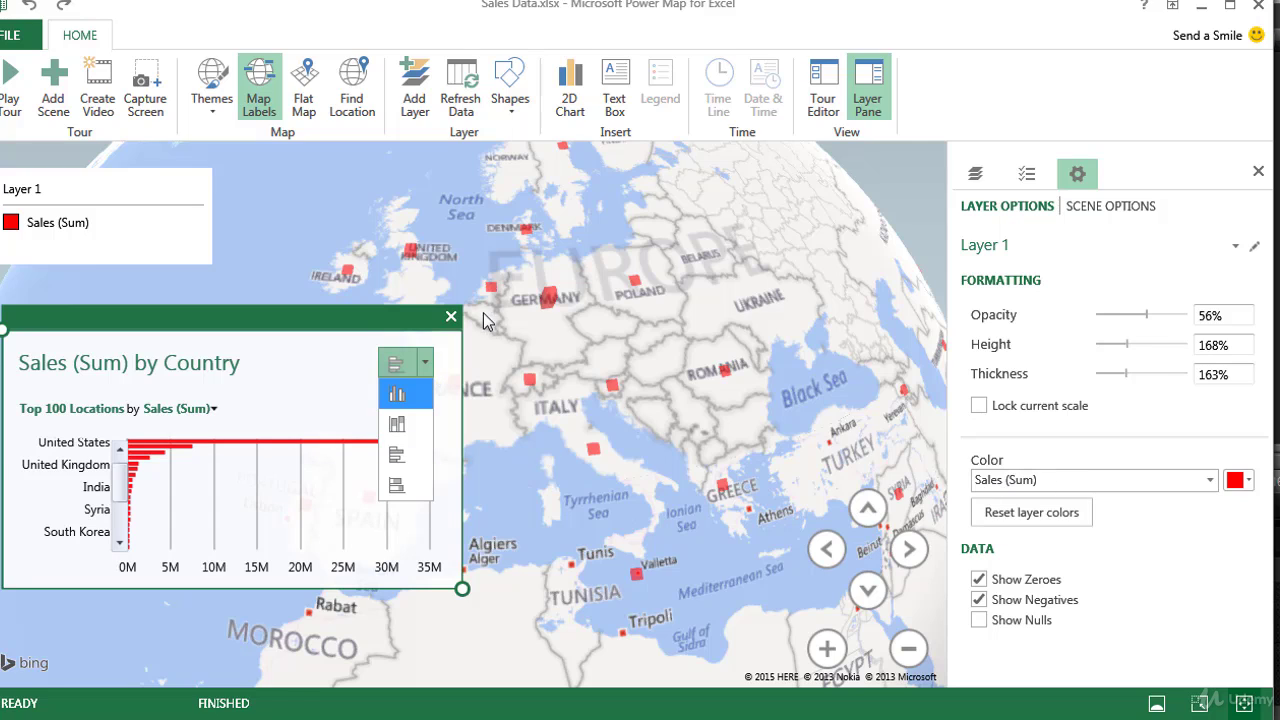
{"action": "left_click", "coordinate": [397, 485]}
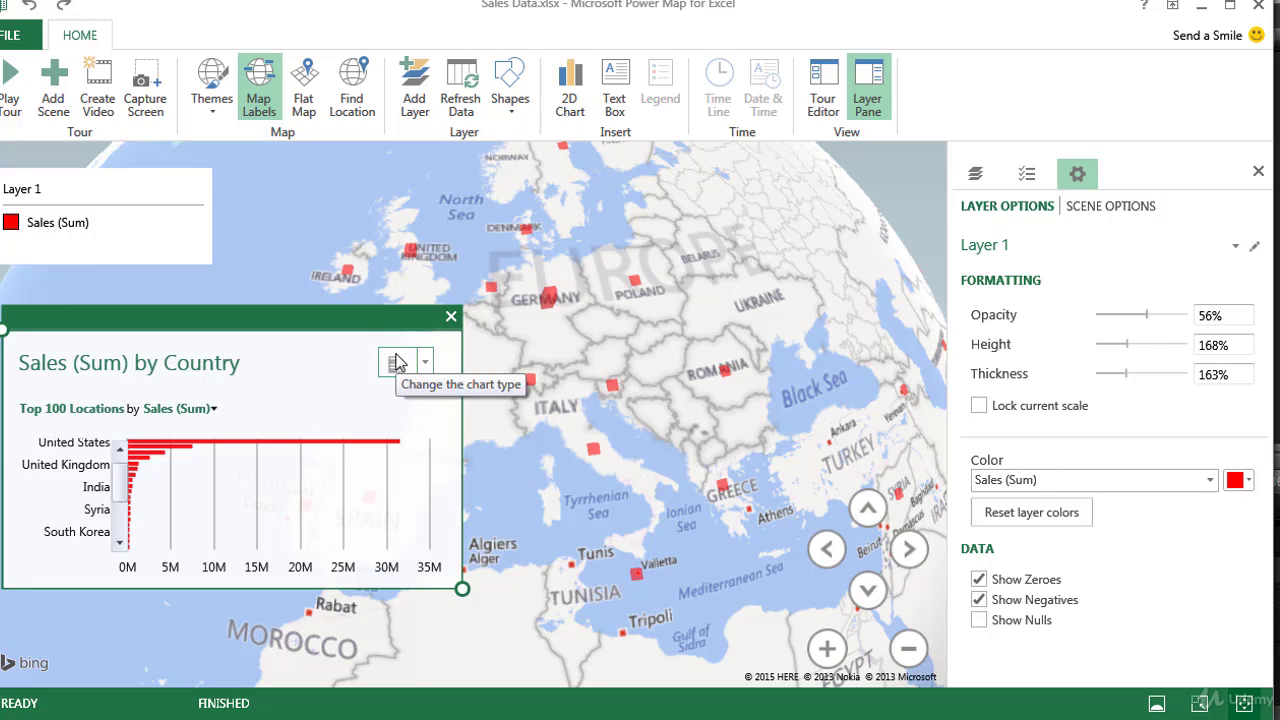
{"action": "left_click", "coordinate": [451, 316]}
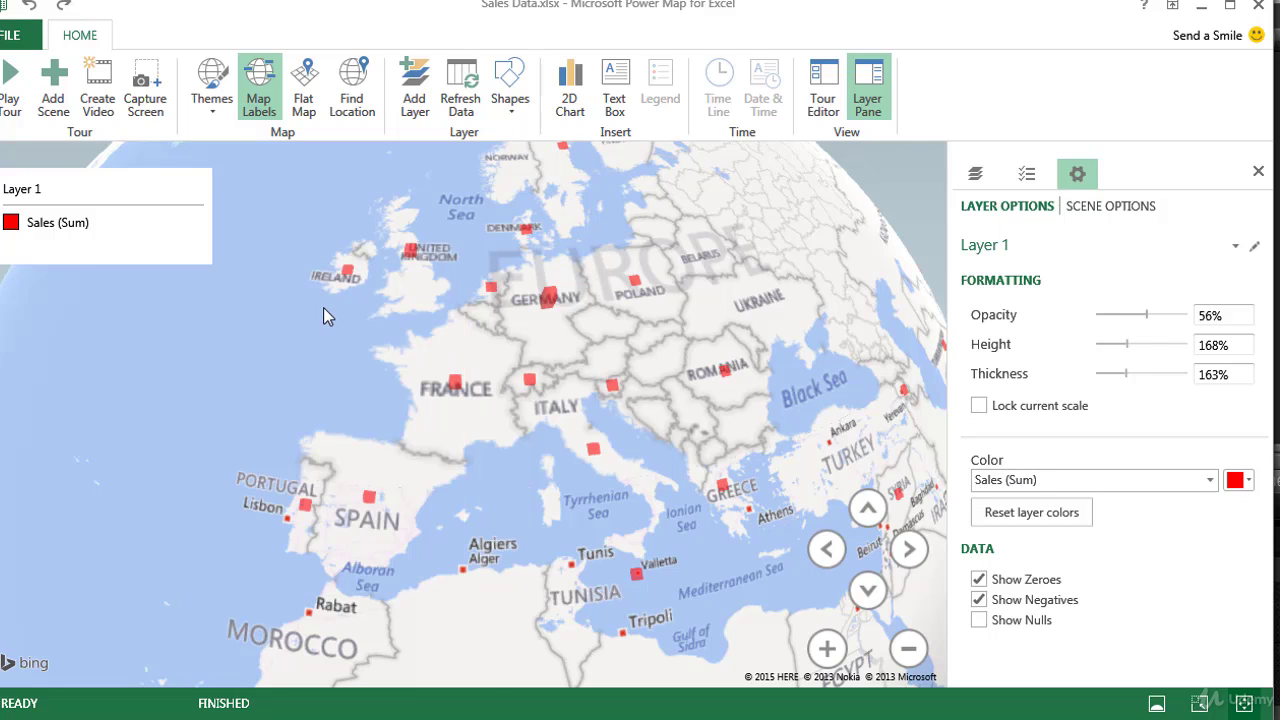